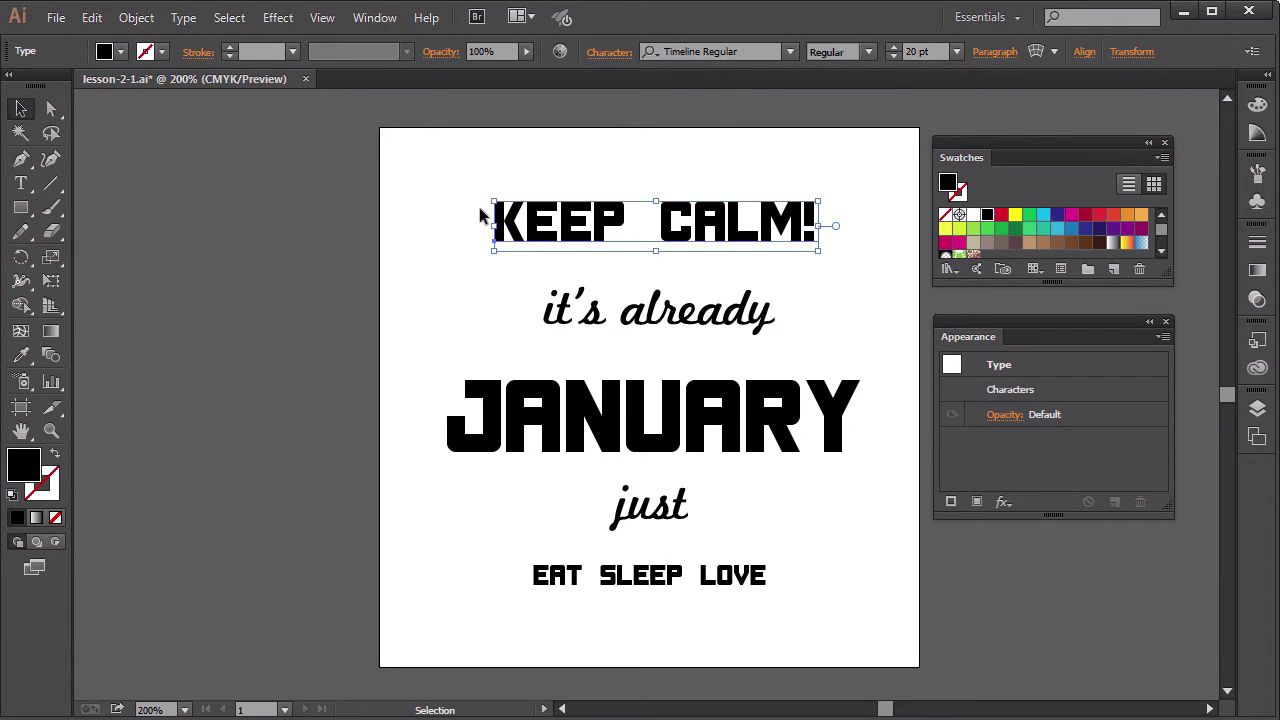
# Step: Examine the font and font size of each text line, from KEEP CALM! down to EAT SLEEP LOVE
pyautogui.click(415, 262)
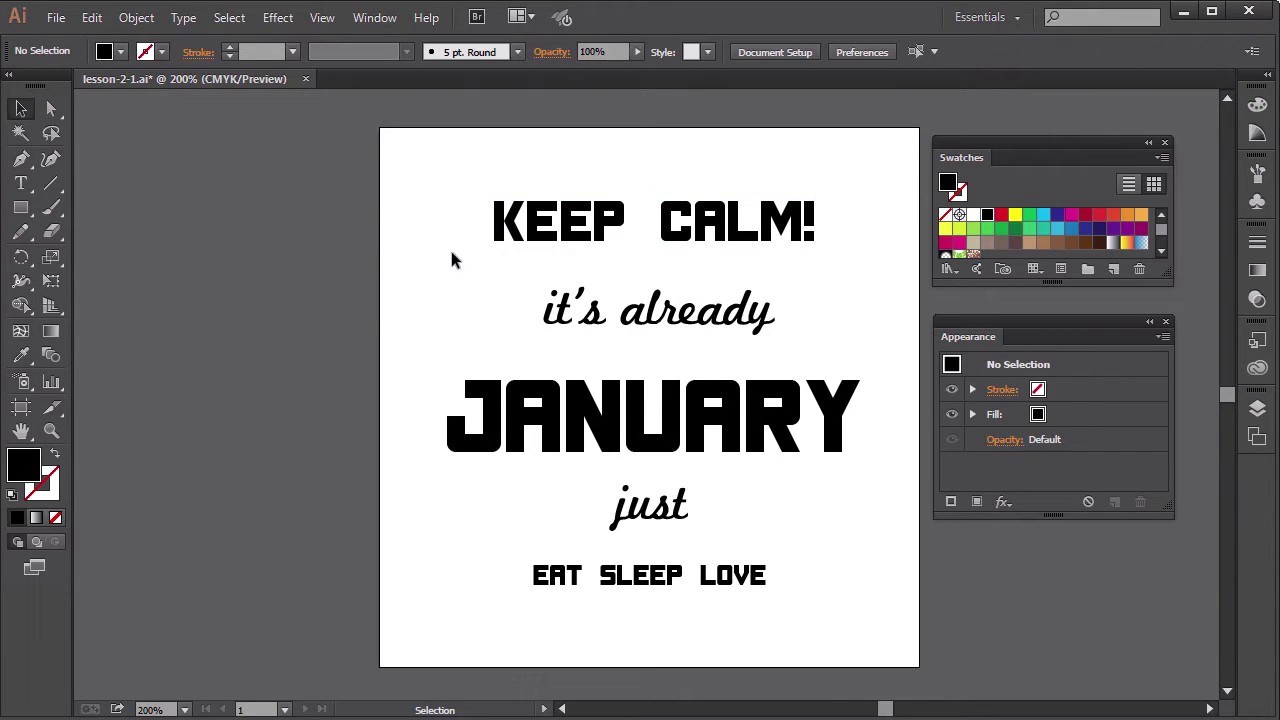
pyautogui.click(655, 325)
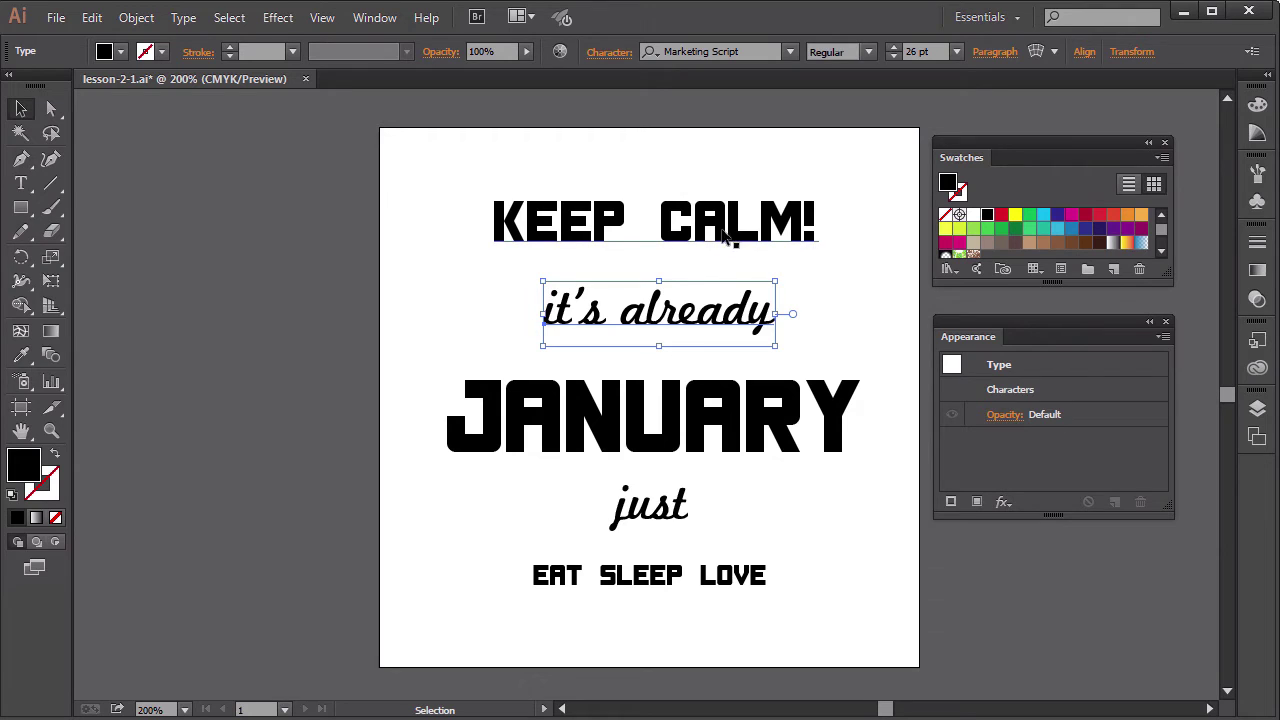
pyautogui.click(792, 230)
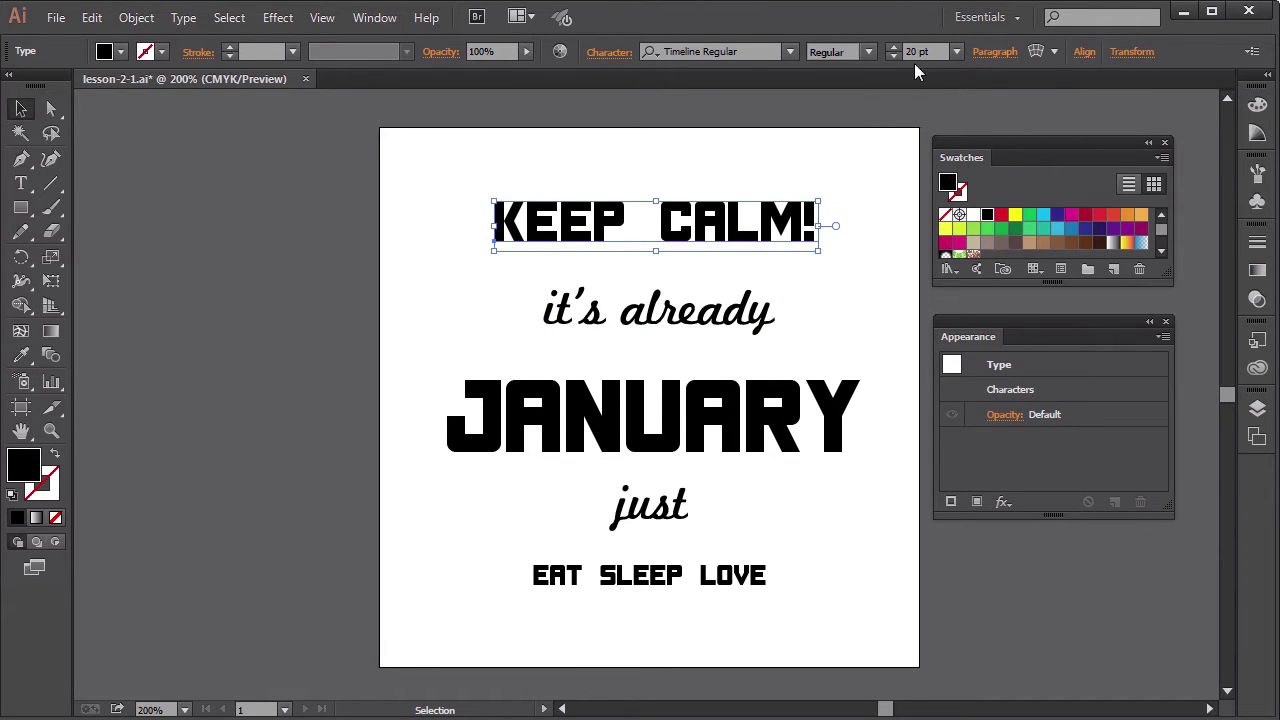
pyautogui.click(581, 322)
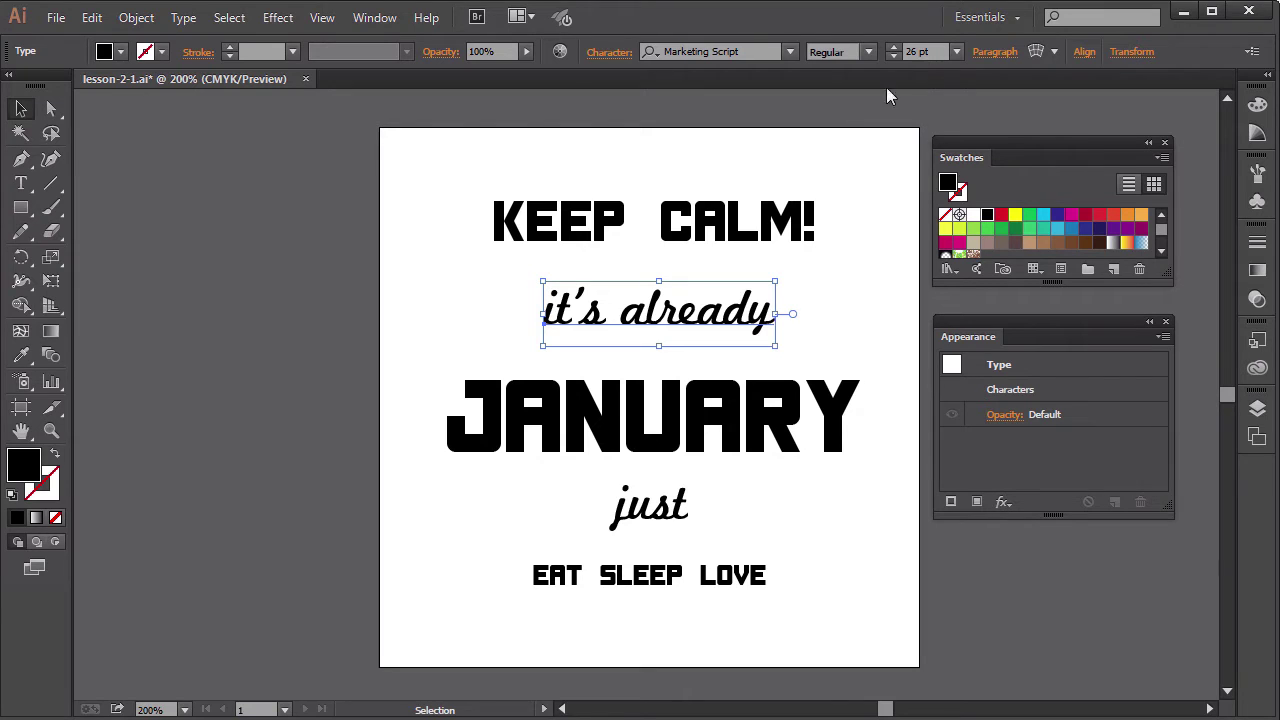
pyautogui.click(512, 422)
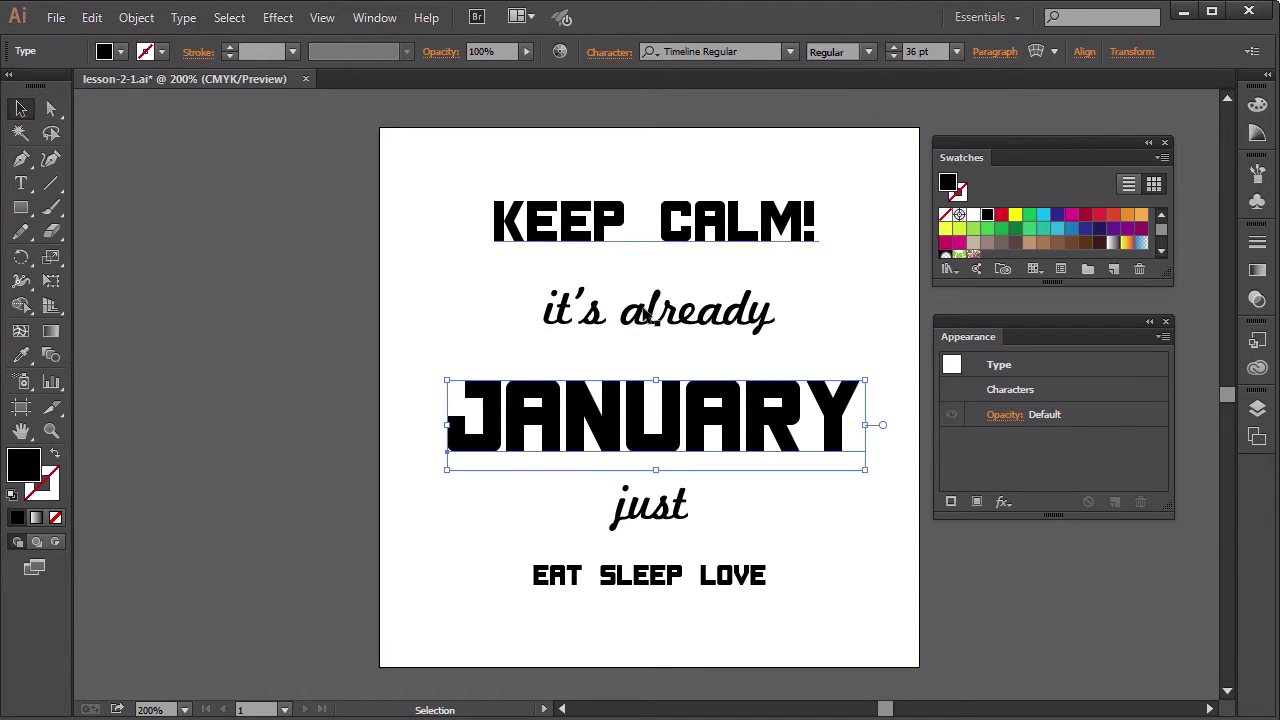
pyautogui.click(660, 516)
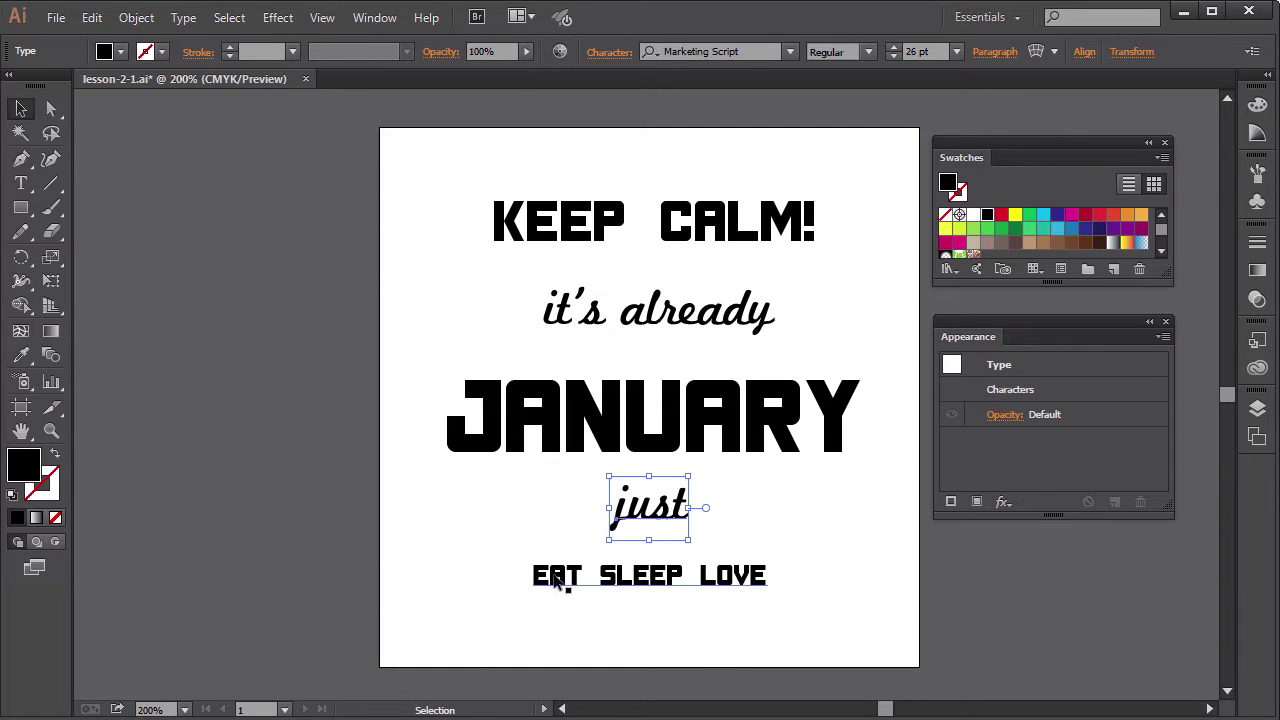
pyautogui.click(660, 585)
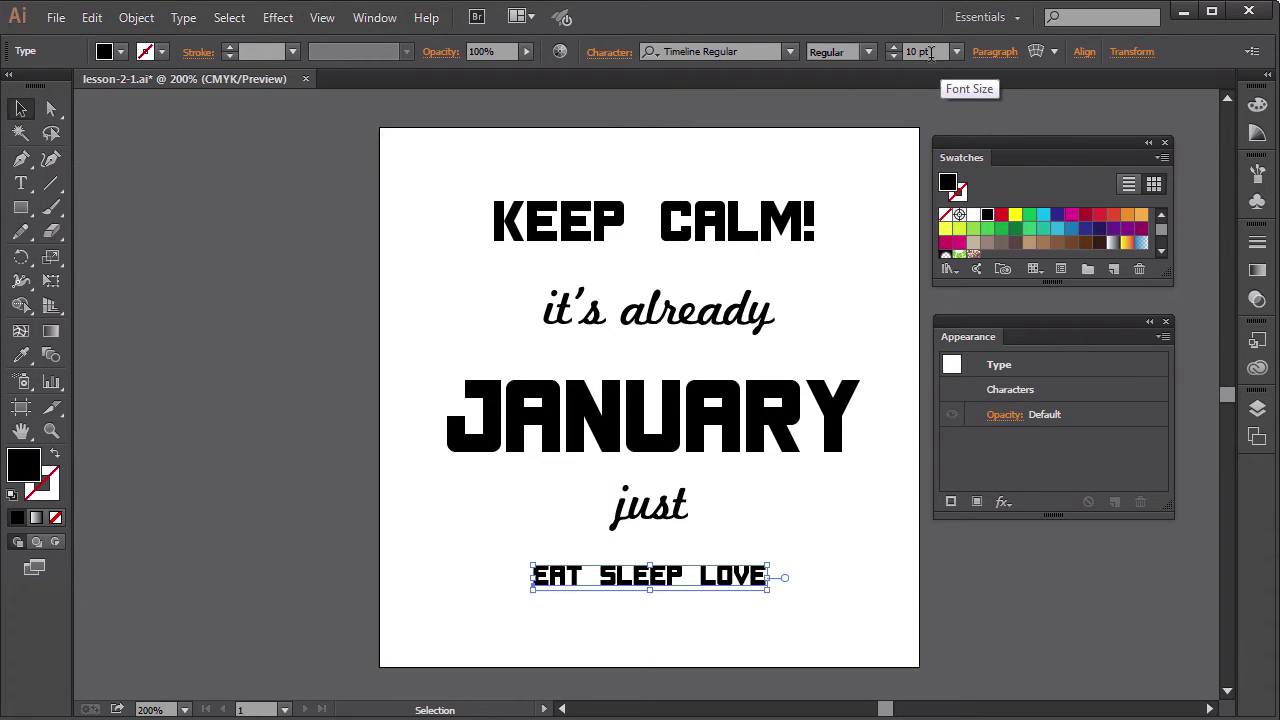
pyautogui.hotkey('ctrl', 'shift', 'a')
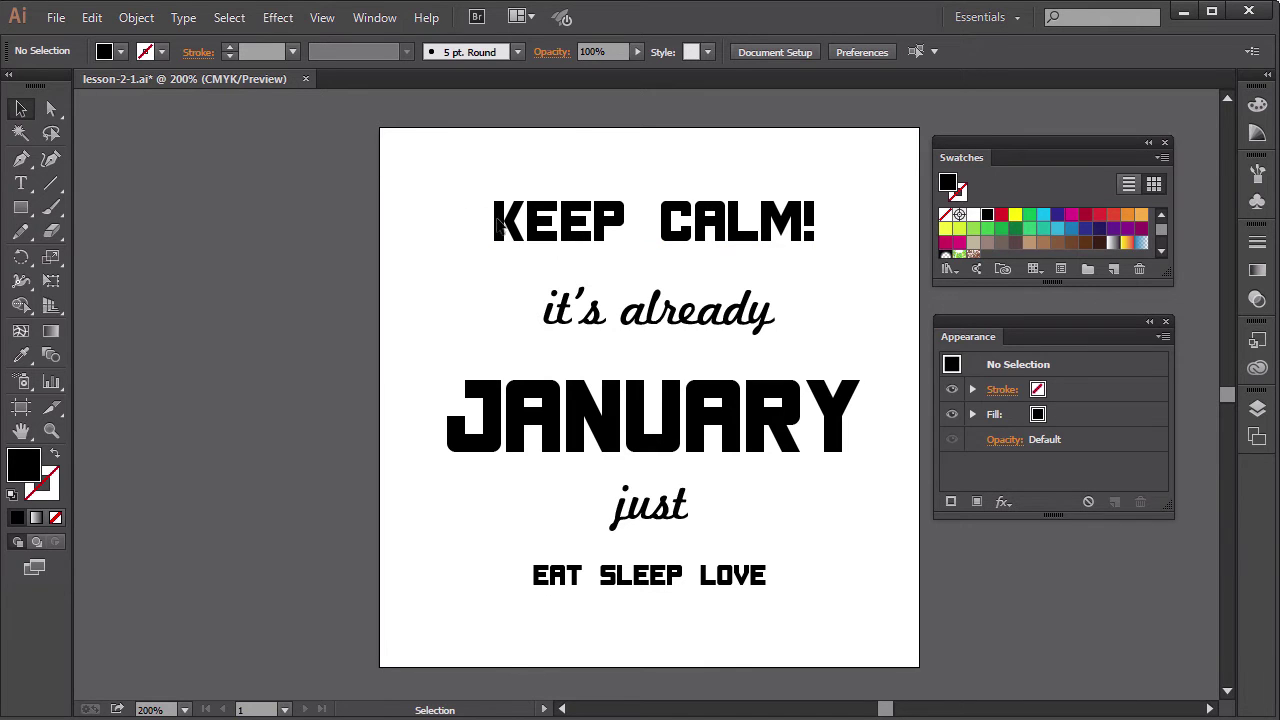
# Step: Fill all five text lines with the dark red swatch C=15 M=100 Y=90 K=10
pyautogui.moveTo(858, 620); pyautogui.dragTo(440, 175)
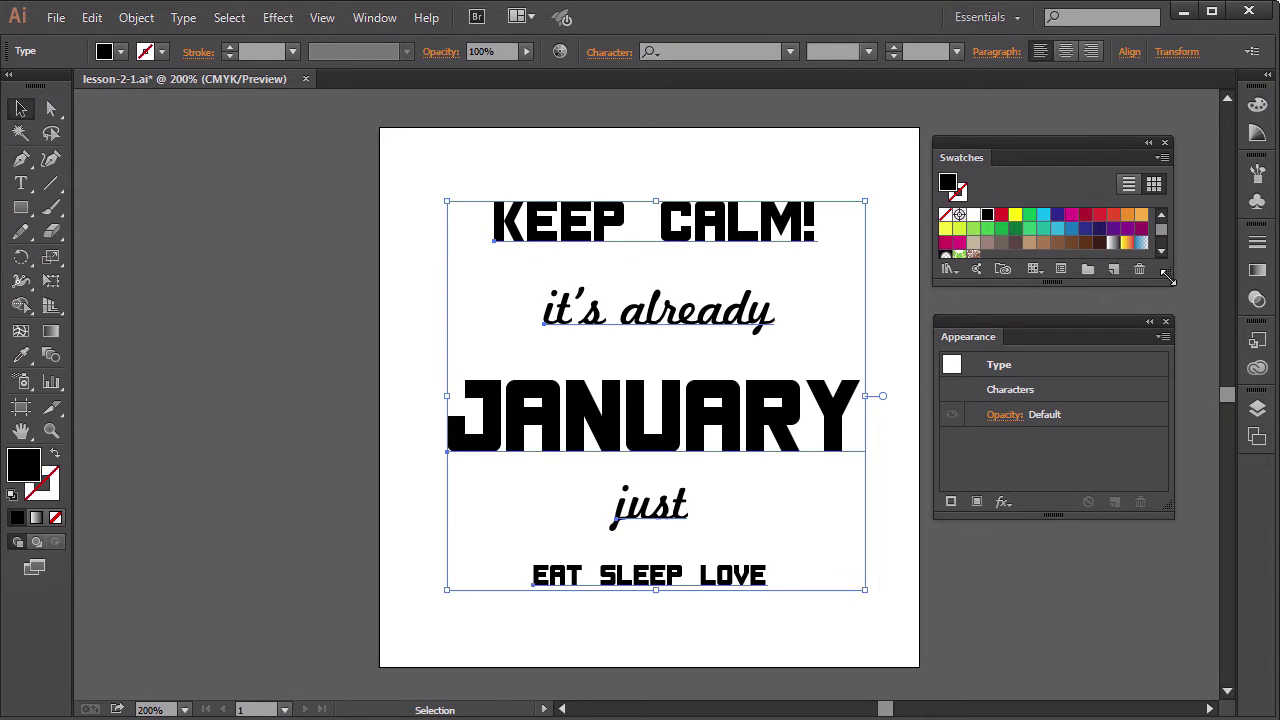
pyautogui.moveTo(1165, 280); pyautogui.dragTo(1169, 308)
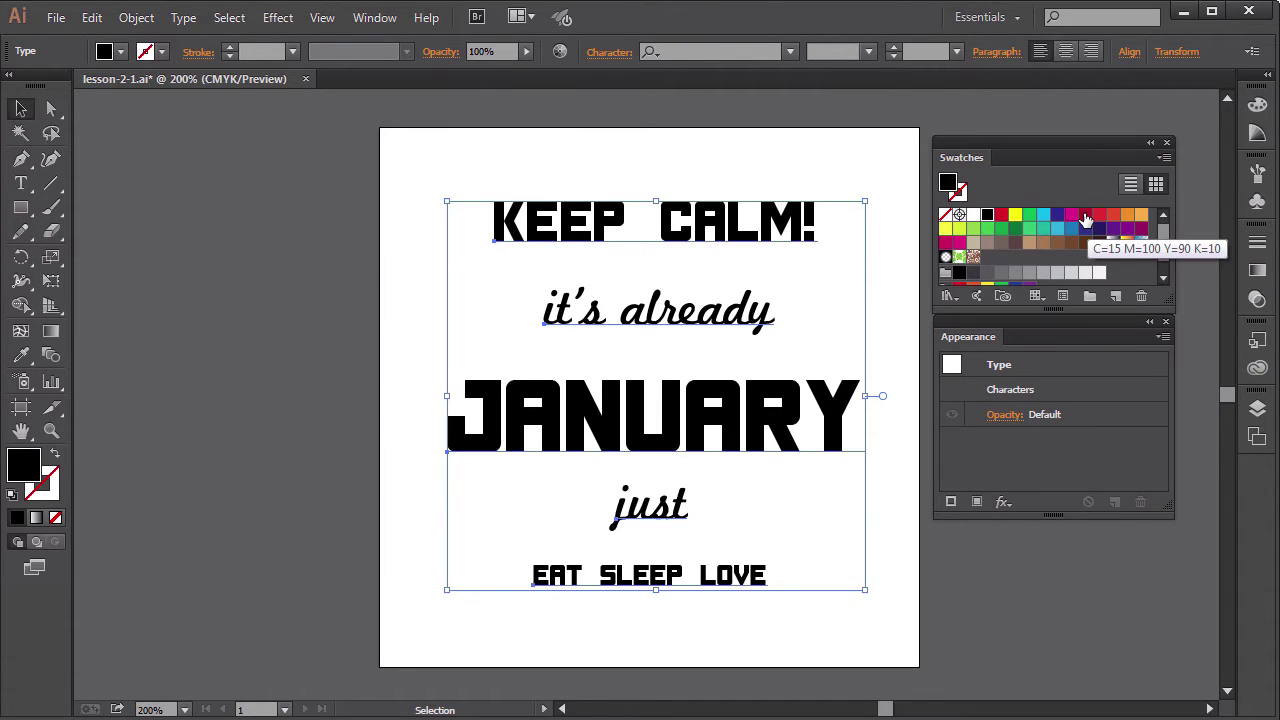
pyautogui.click(1085, 217)
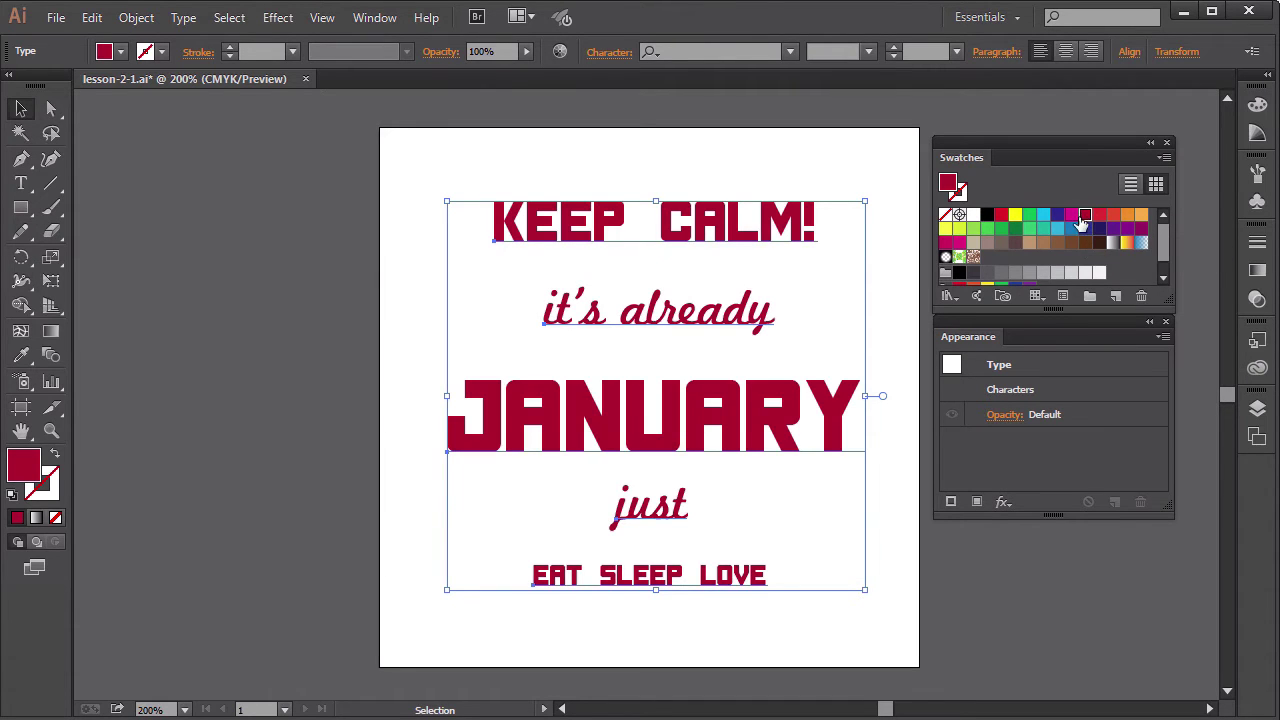
# Step: Check which color mode the document uses
pyautogui.click(56, 20)
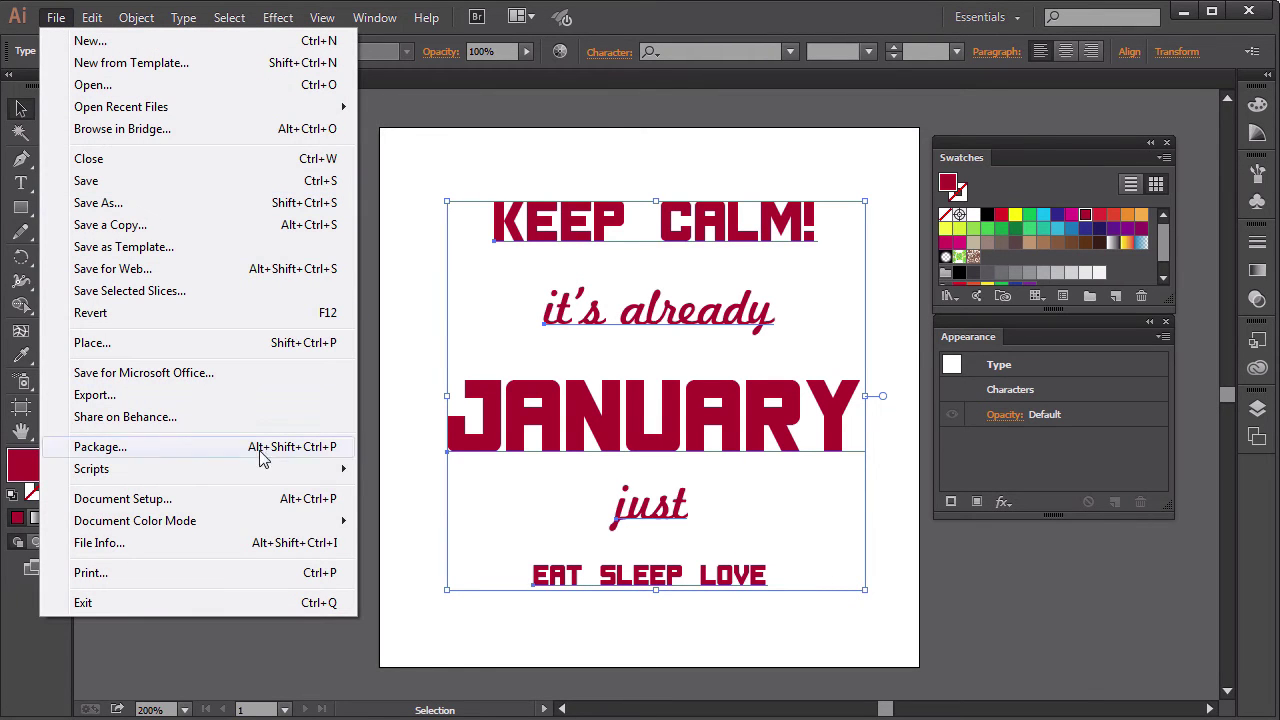
pyautogui.moveTo(148, 530)
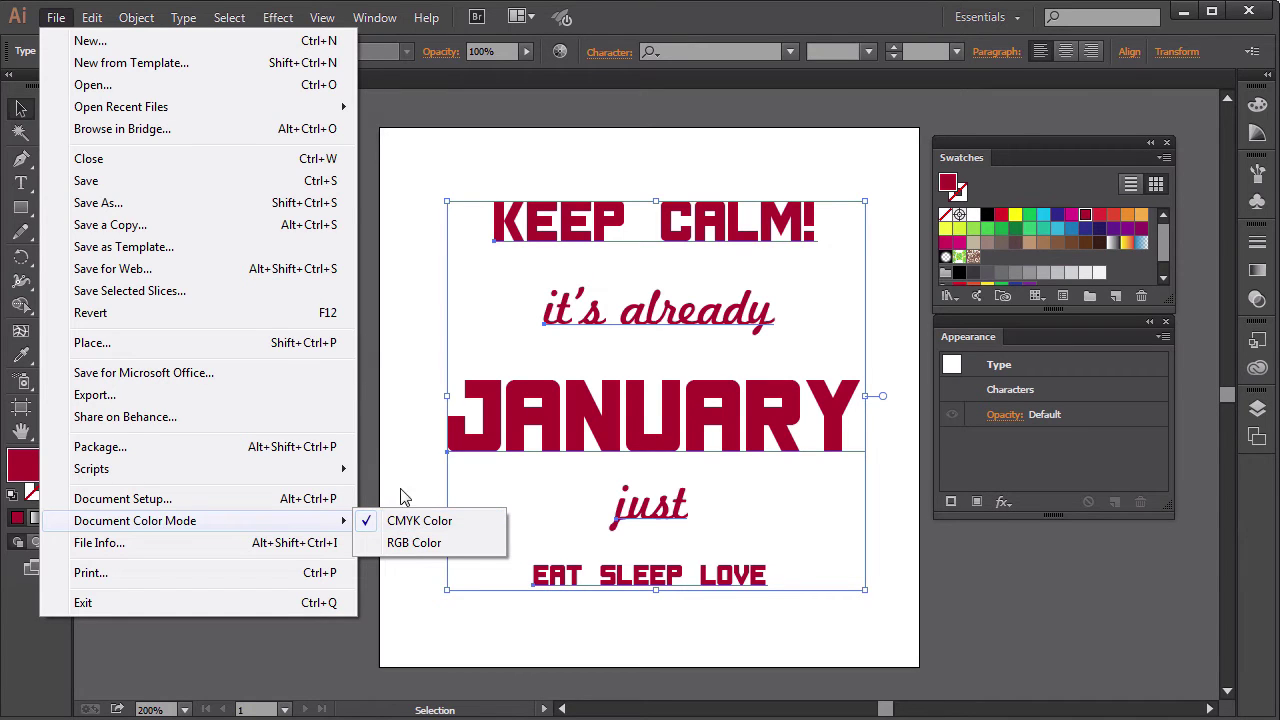
pyautogui.click(365, 444)
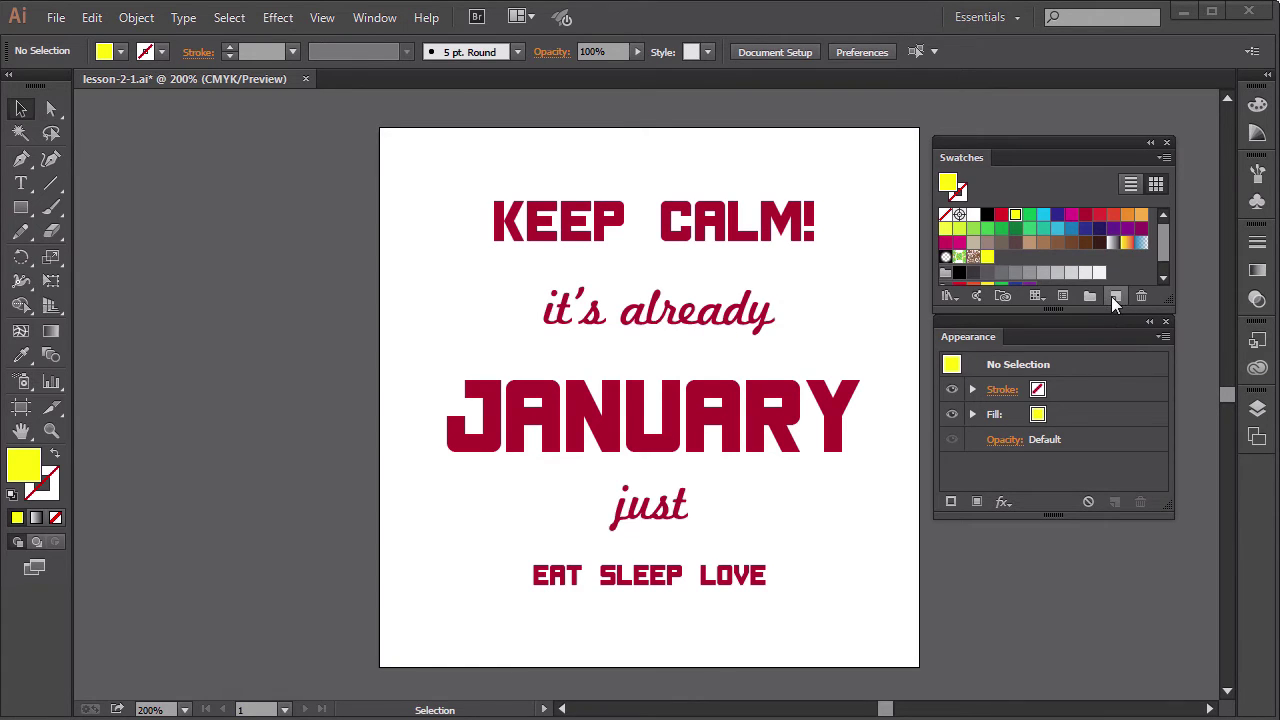
# Step: Create a new CMYK process swatch named beige with C 0, M 0, Y 28 and K 18 percent
pyautogui.click(1116, 295)
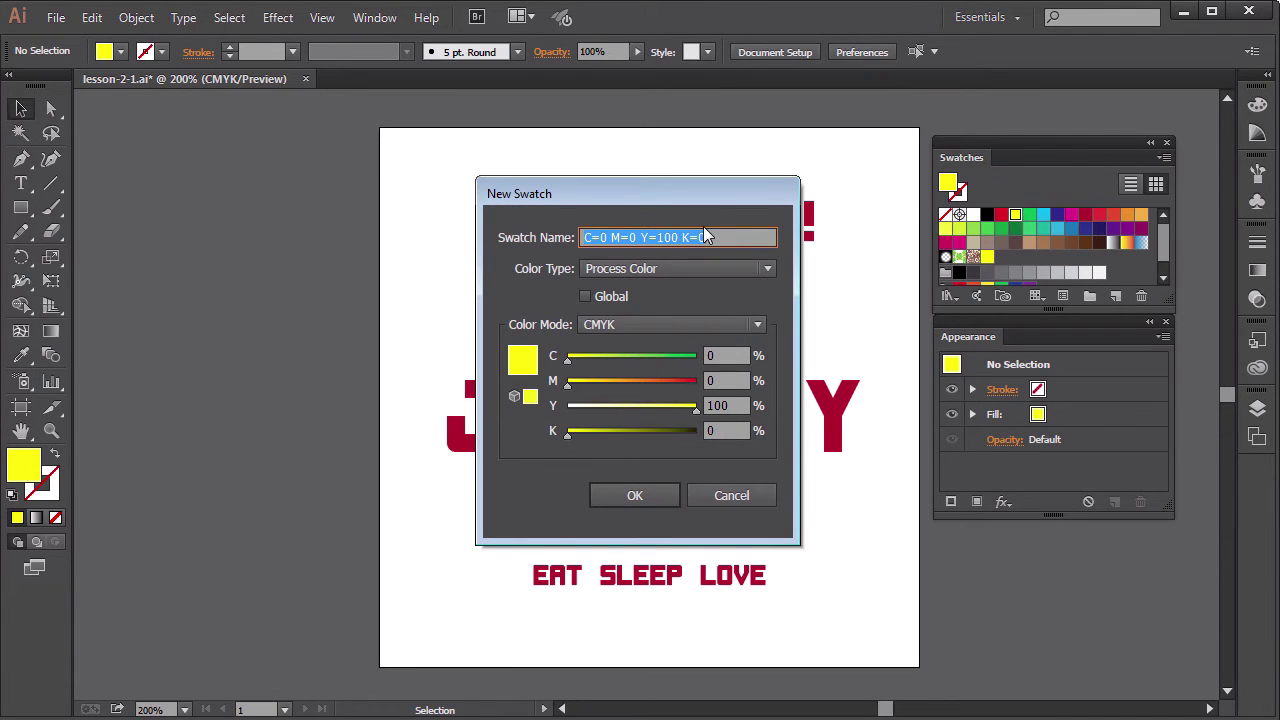
pyautogui.write('beige')
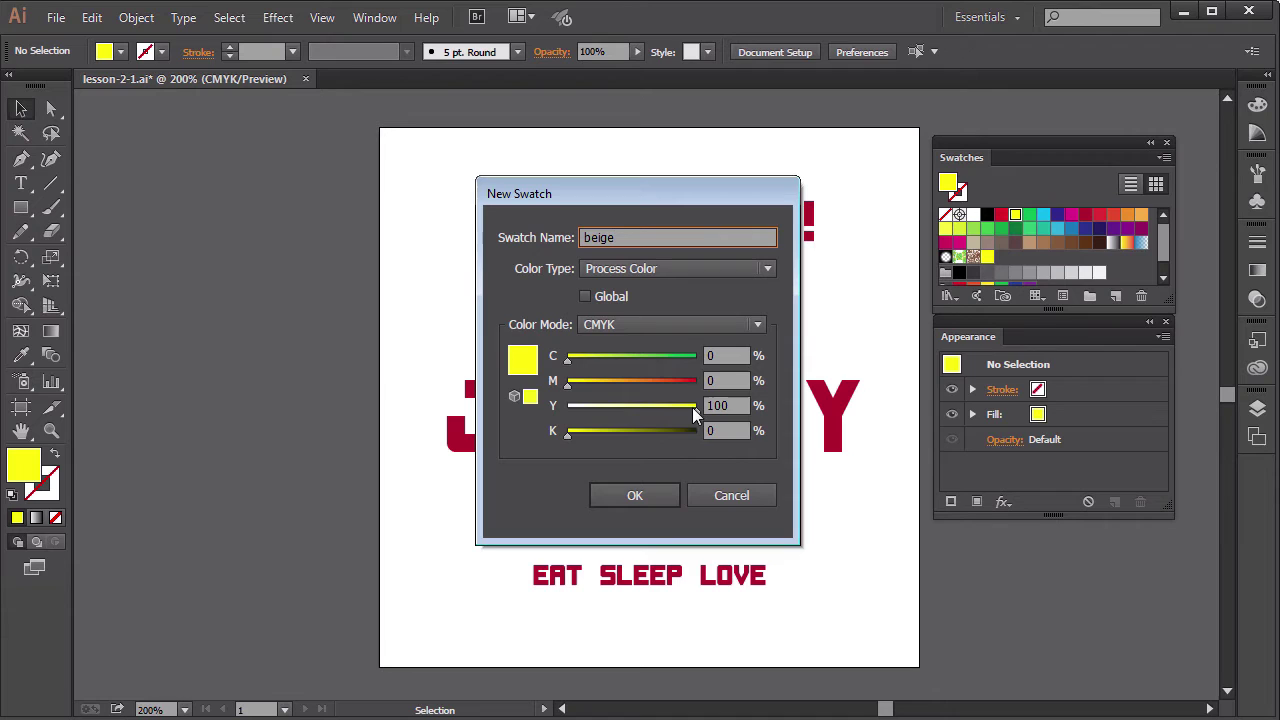
pyautogui.moveTo(692, 412); pyautogui.dragTo(604, 410)
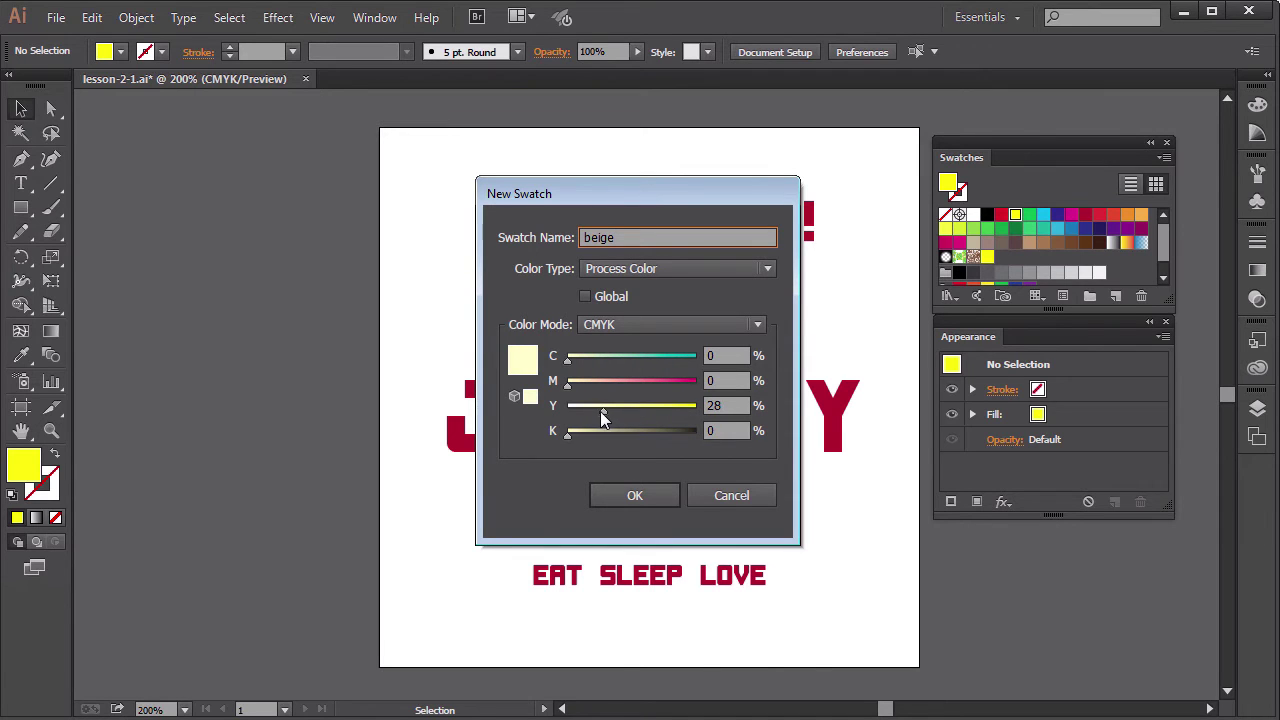
pyautogui.click(709, 431)
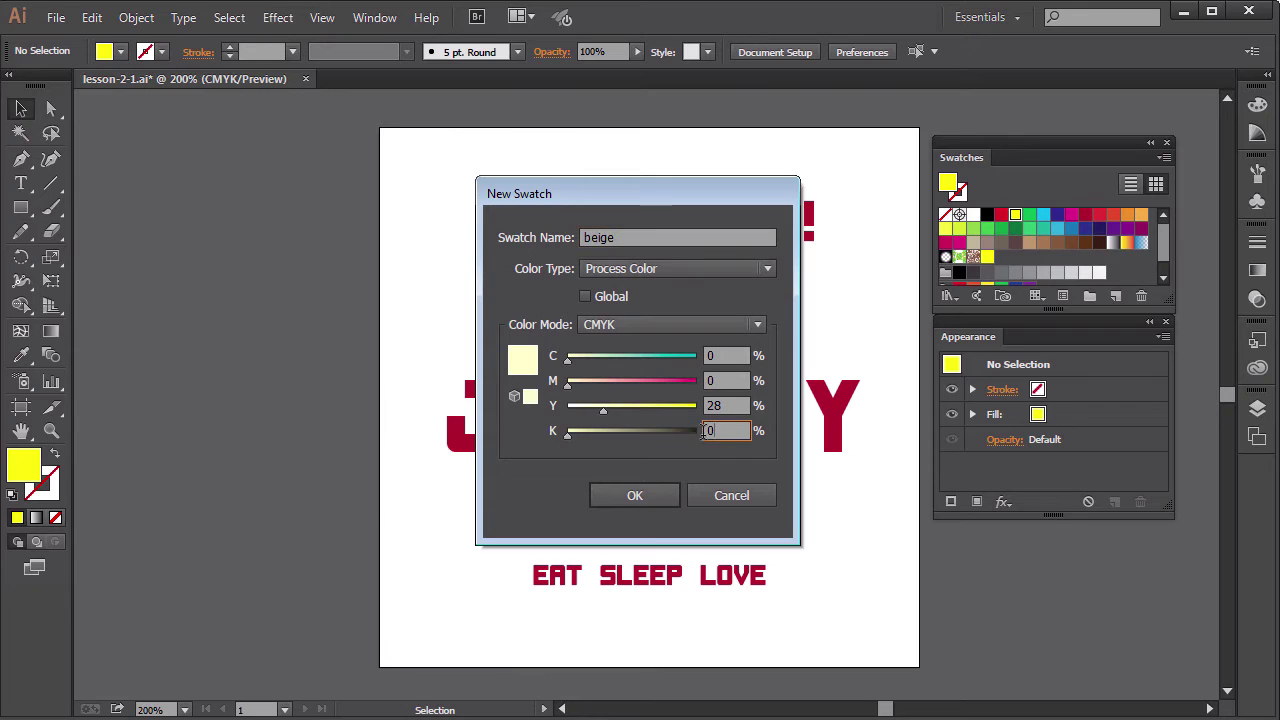
pyautogui.write('18')
pyautogui.click(724, 405)
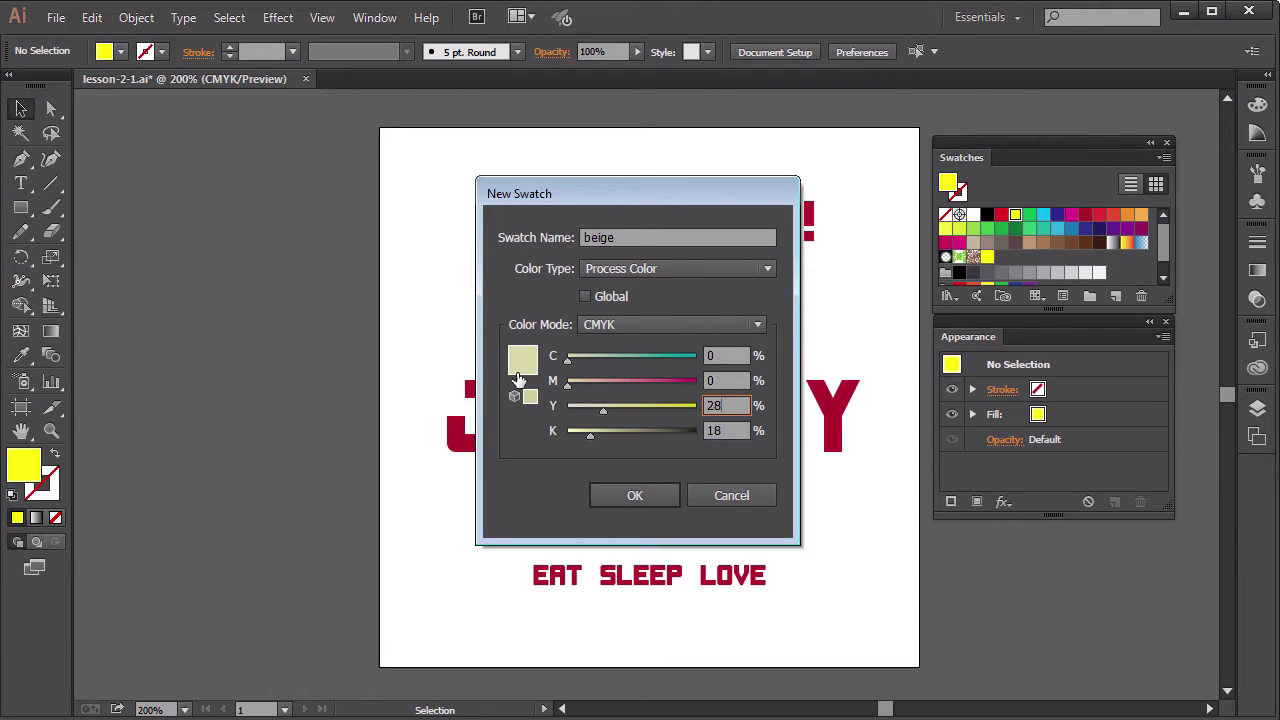
pyautogui.click(621, 495)
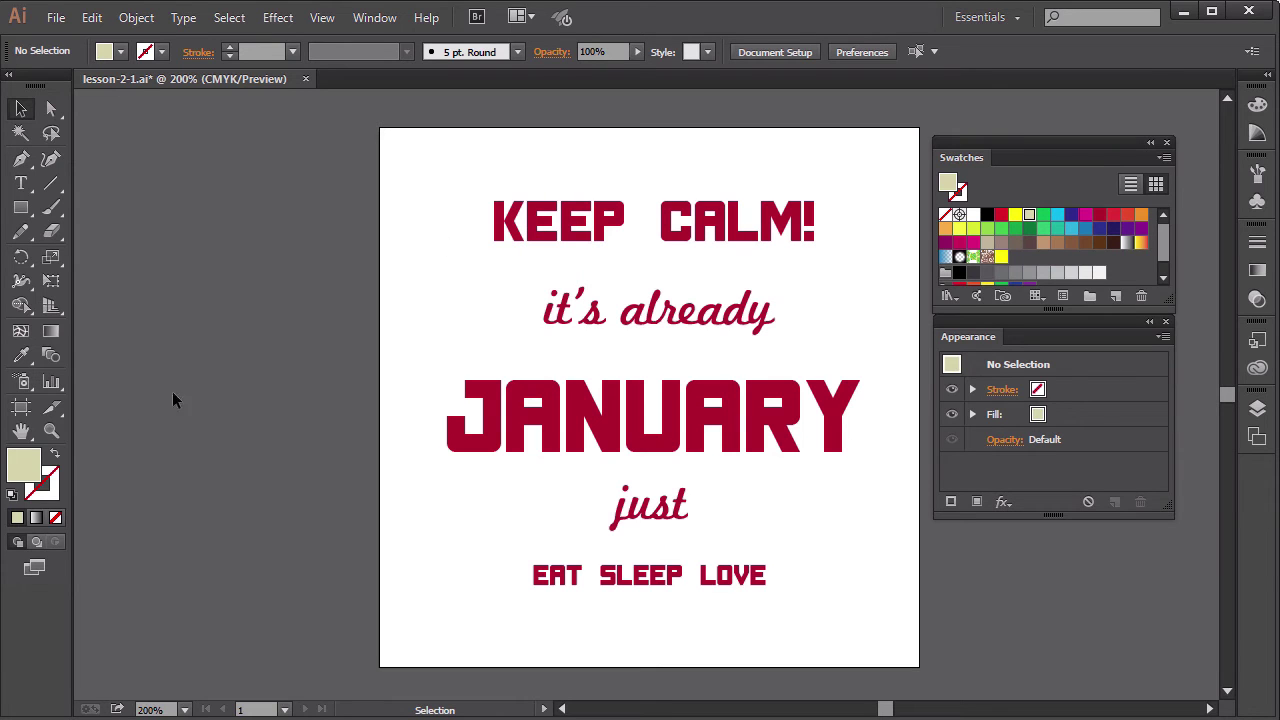
# Step: Add a new fill to the KEEP CALM! text's appearance and color it with the same dark red swatch
pyautogui.click(51, 430)
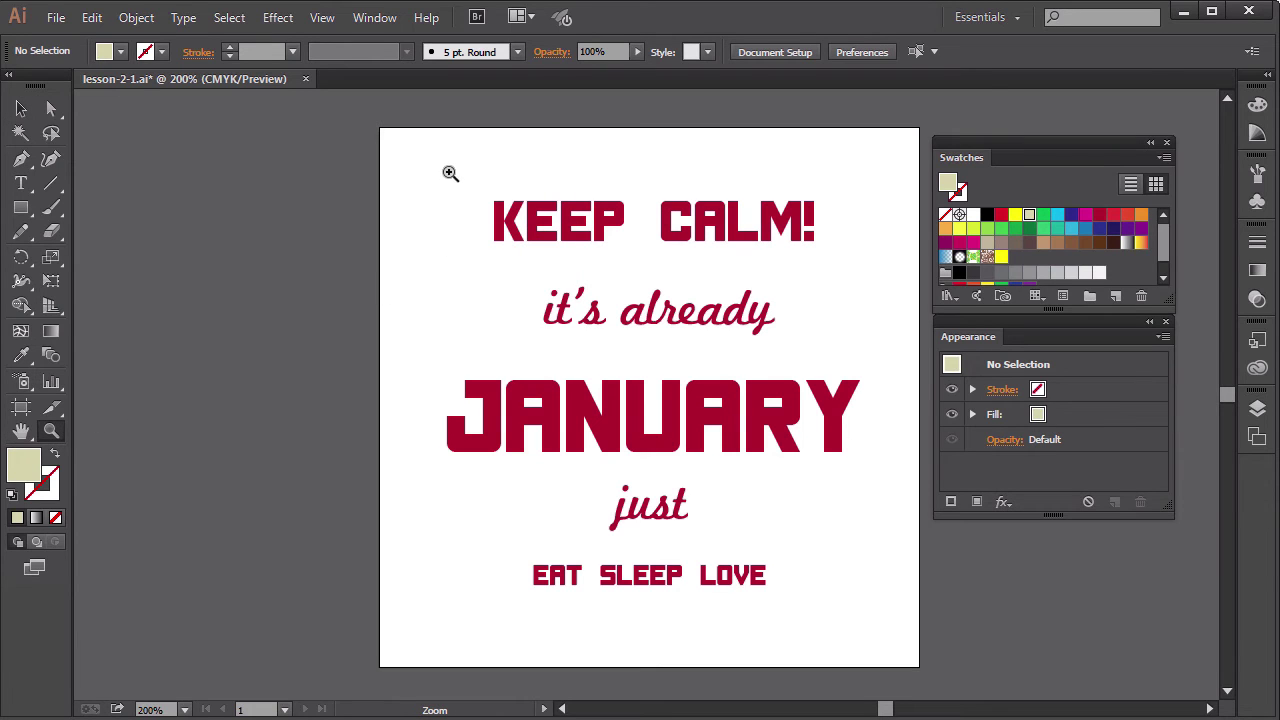
pyautogui.moveTo(473, 169); pyautogui.dragTo(846, 318)
pyautogui.click(16, 109)
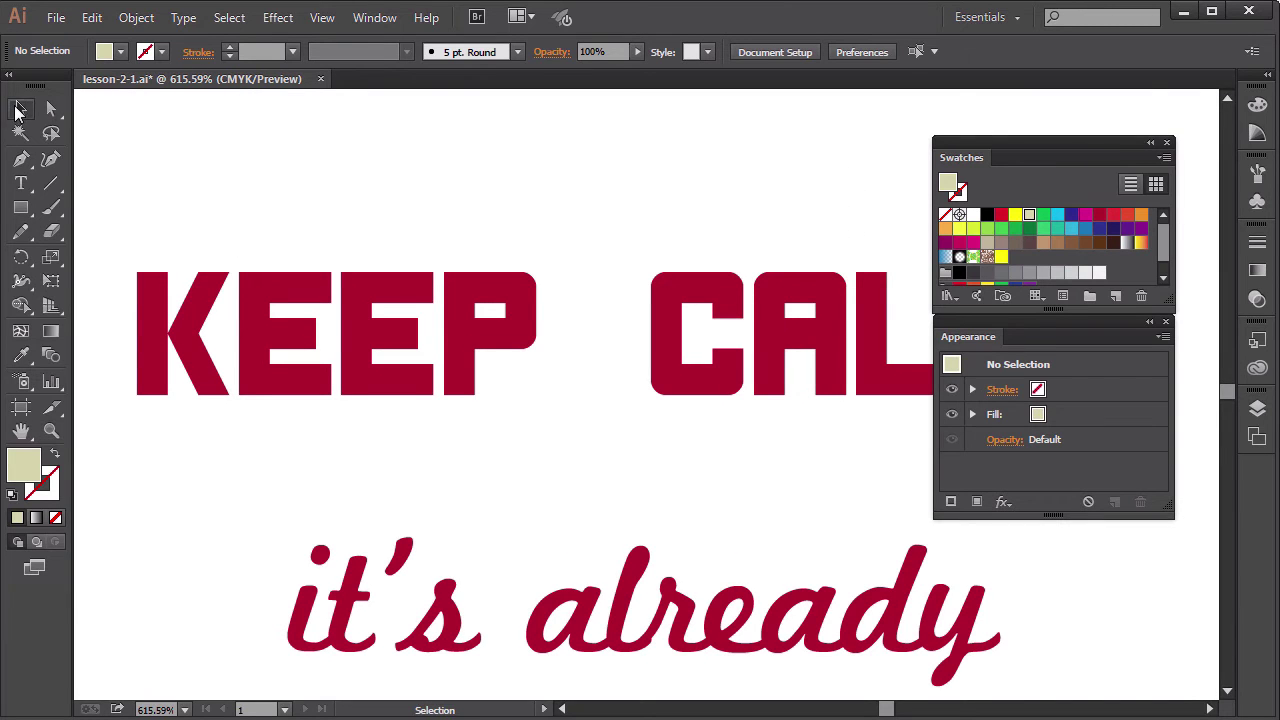
pyautogui.hotkey('ctrl', '-')
pyautogui.click(468, 325)
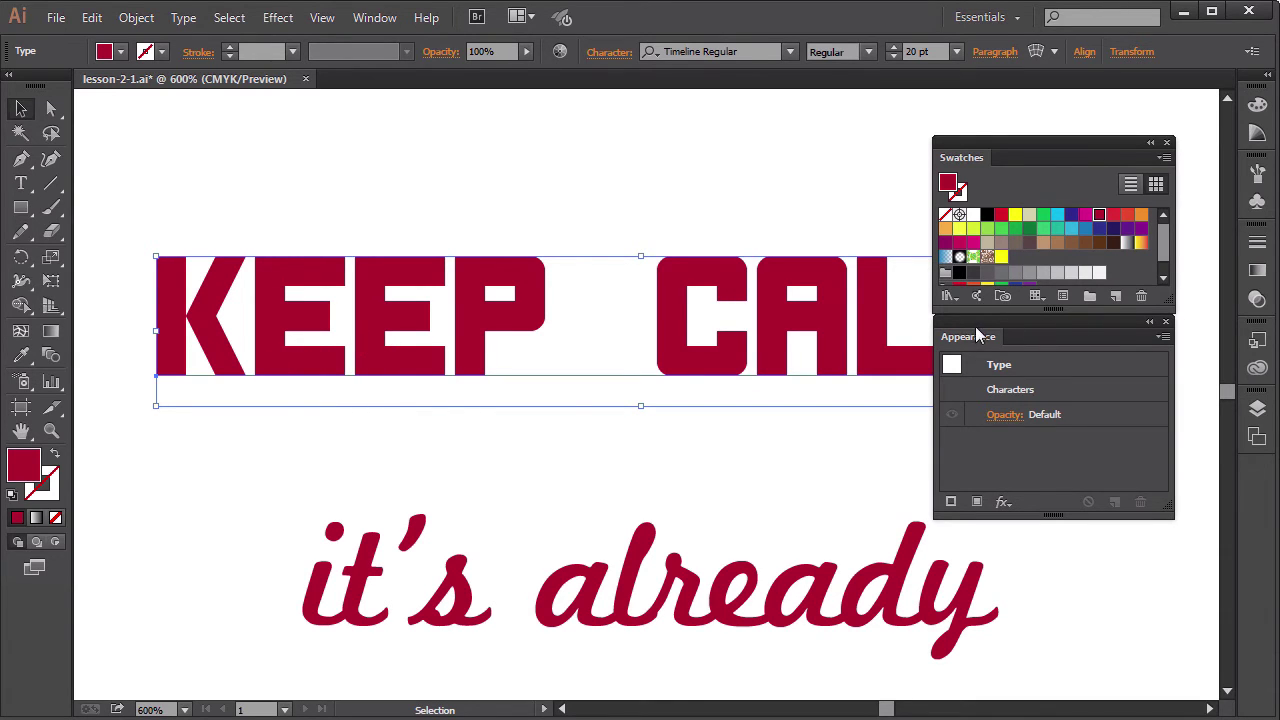
pyautogui.moveTo(978, 334); pyautogui.dragTo(638, 430)
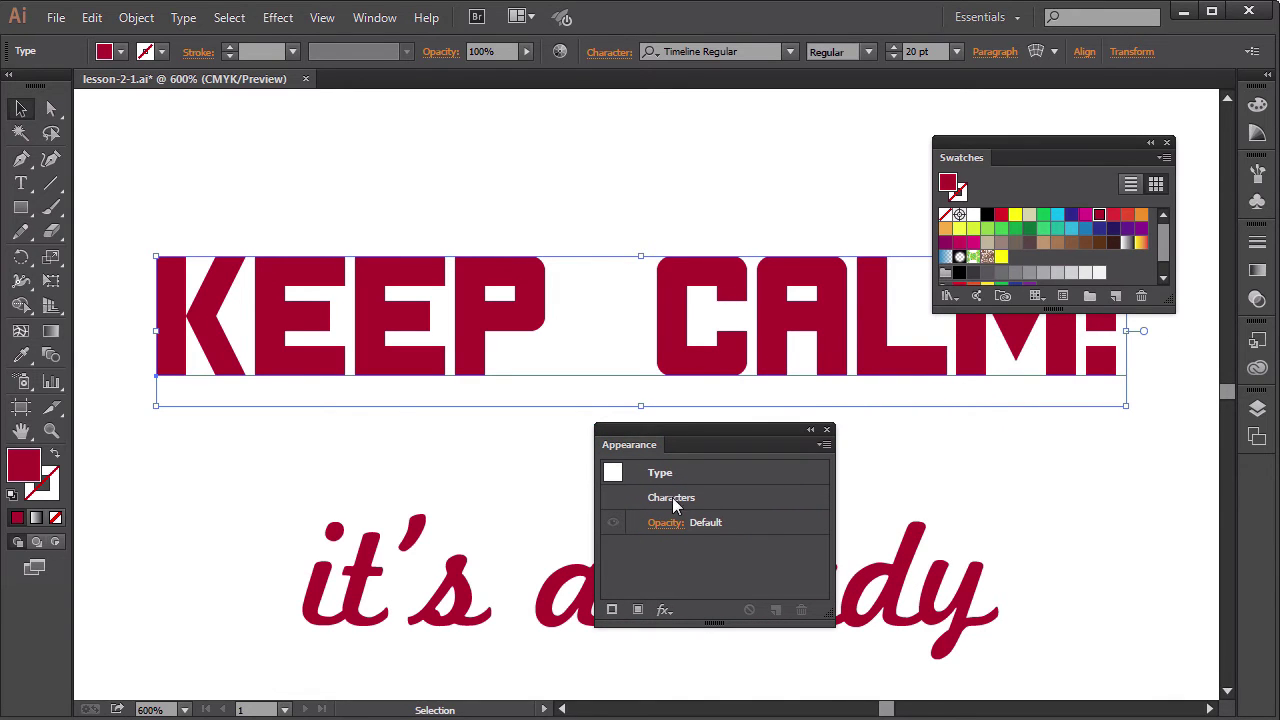
pyautogui.click(672, 497)
pyautogui.click(648, 500)
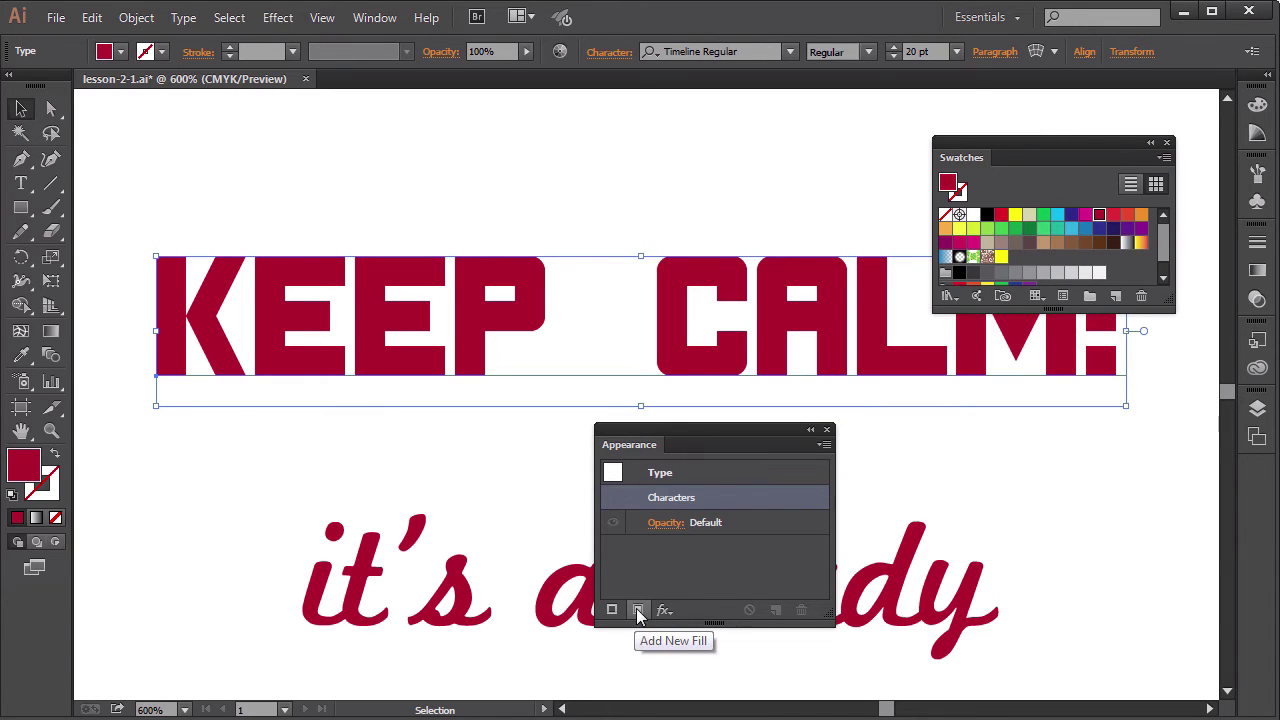
pyautogui.click(638, 609)
pyautogui.click(718, 523)
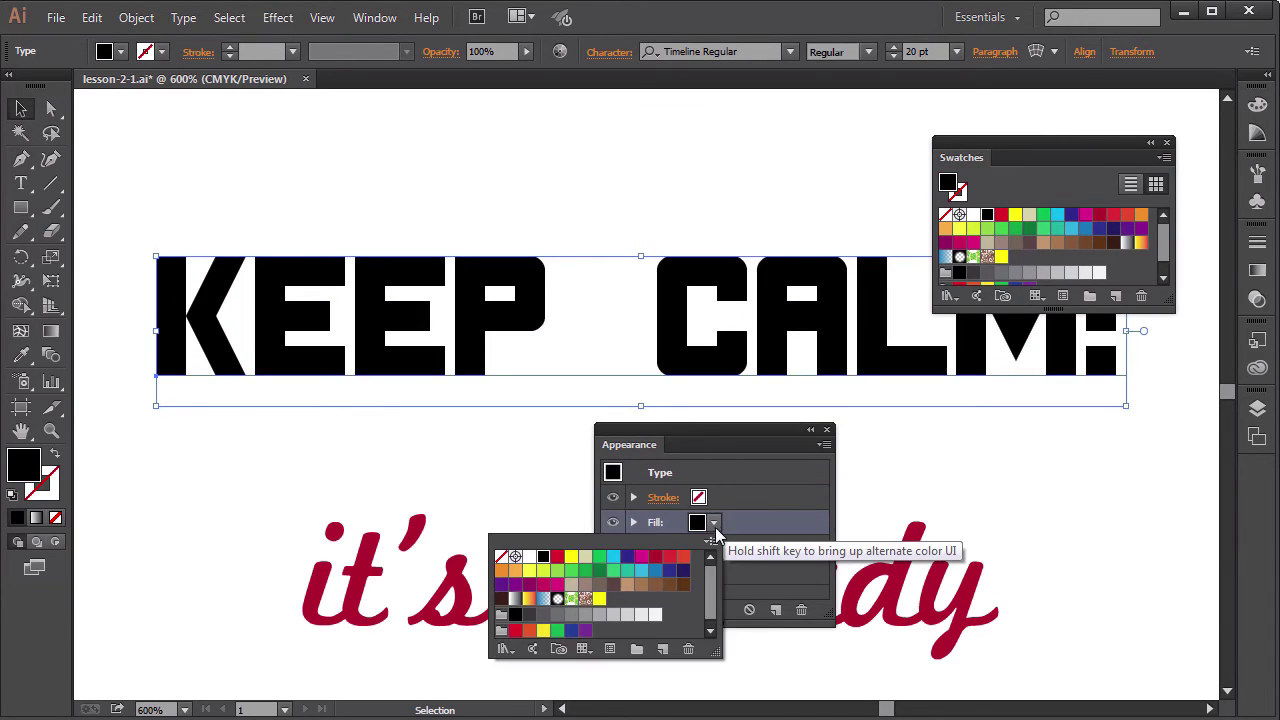
pyautogui.click(655, 558)
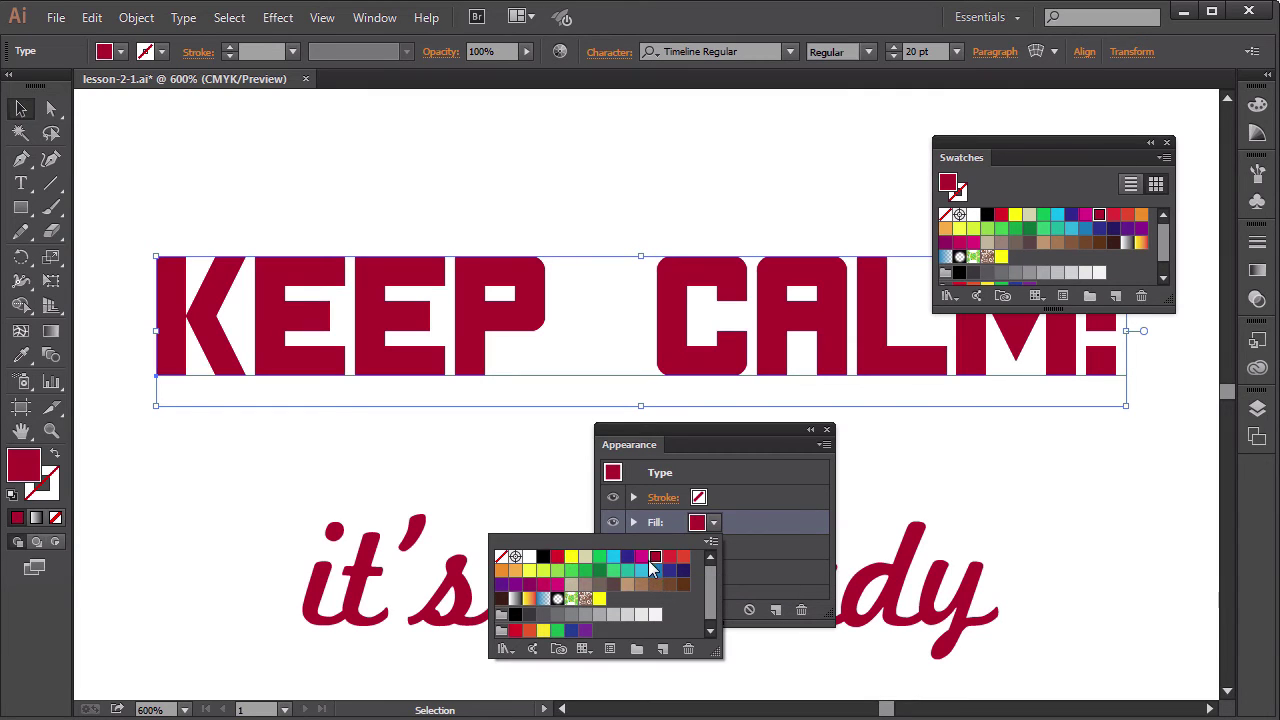
pyautogui.click(787, 562)
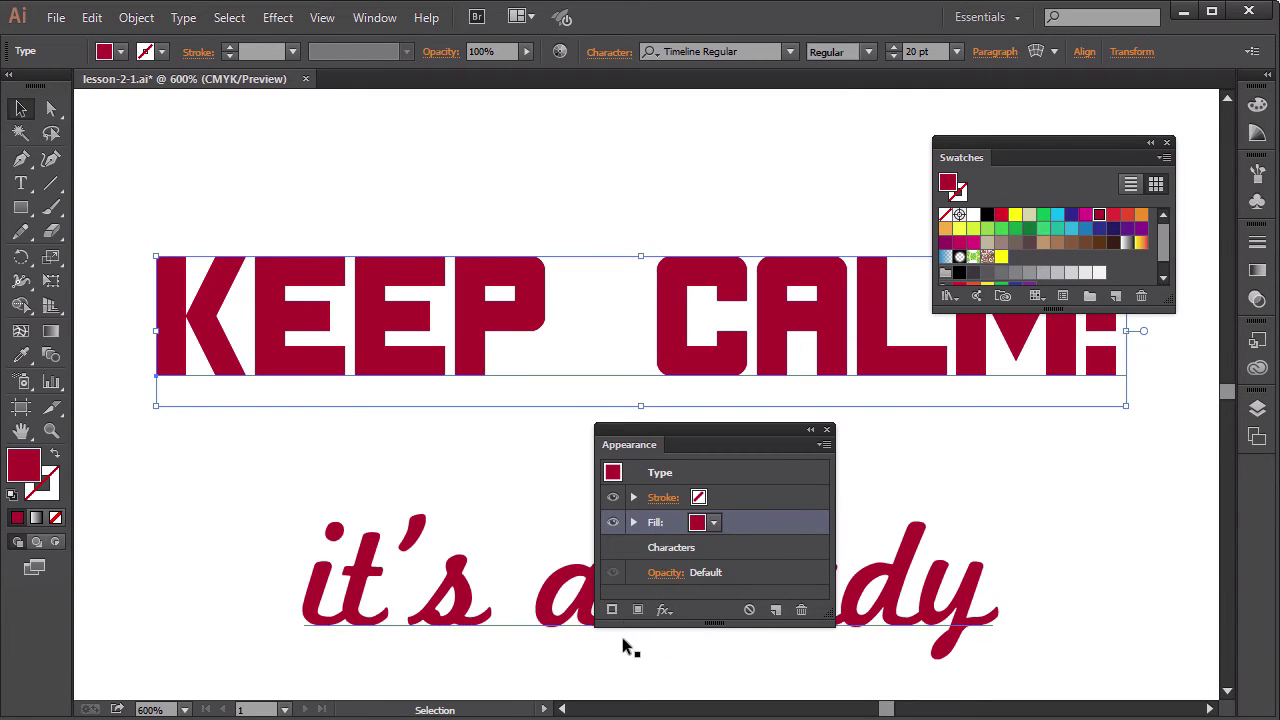
# Step: Add a second fill to the KEEP CALM! text and color the lower fill with the beige swatch
pyautogui.click(639, 607)
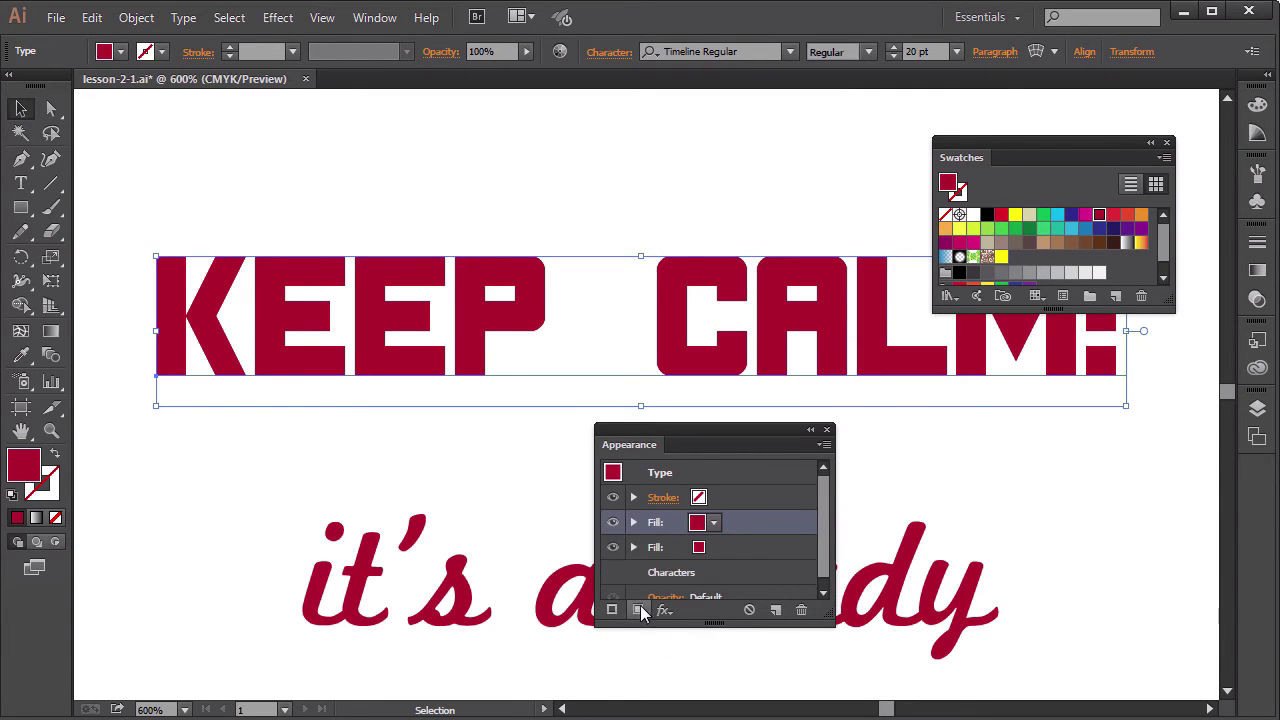
pyautogui.click(700, 548)
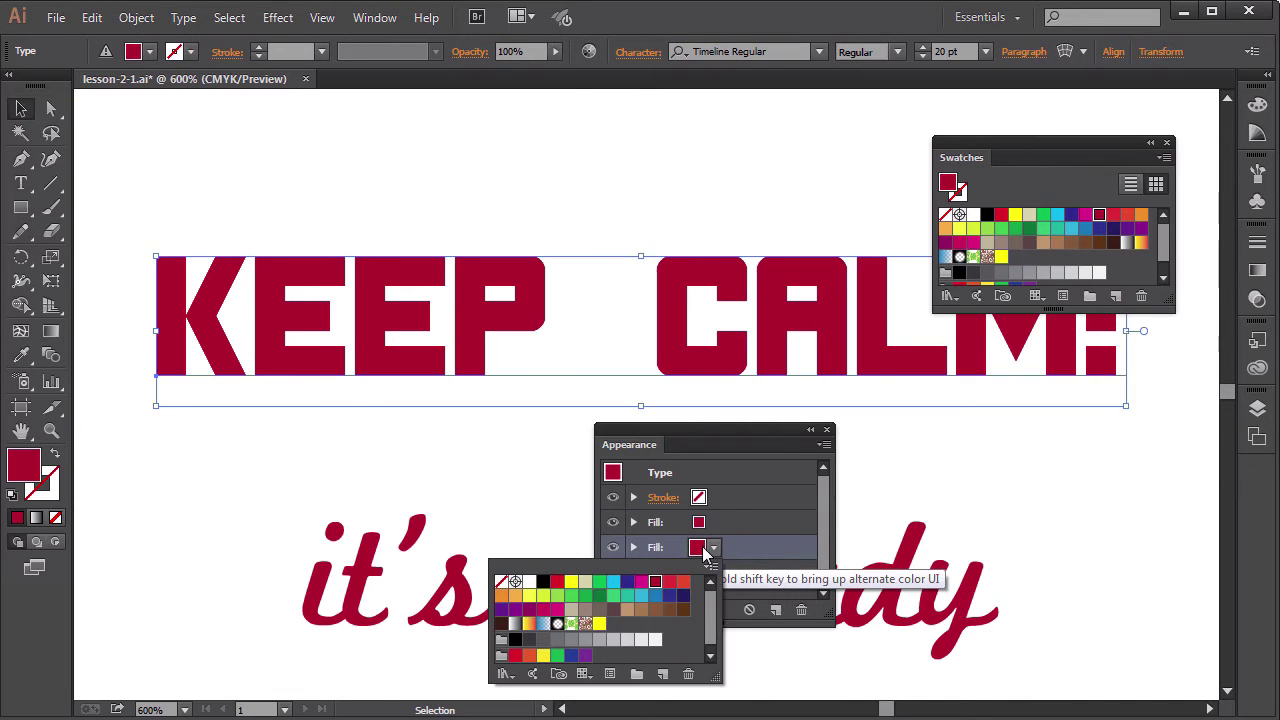
pyautogui.click(587, 583)
pyautogui.moveTo(730, 438); pyautogui.dragTo(778, 433)
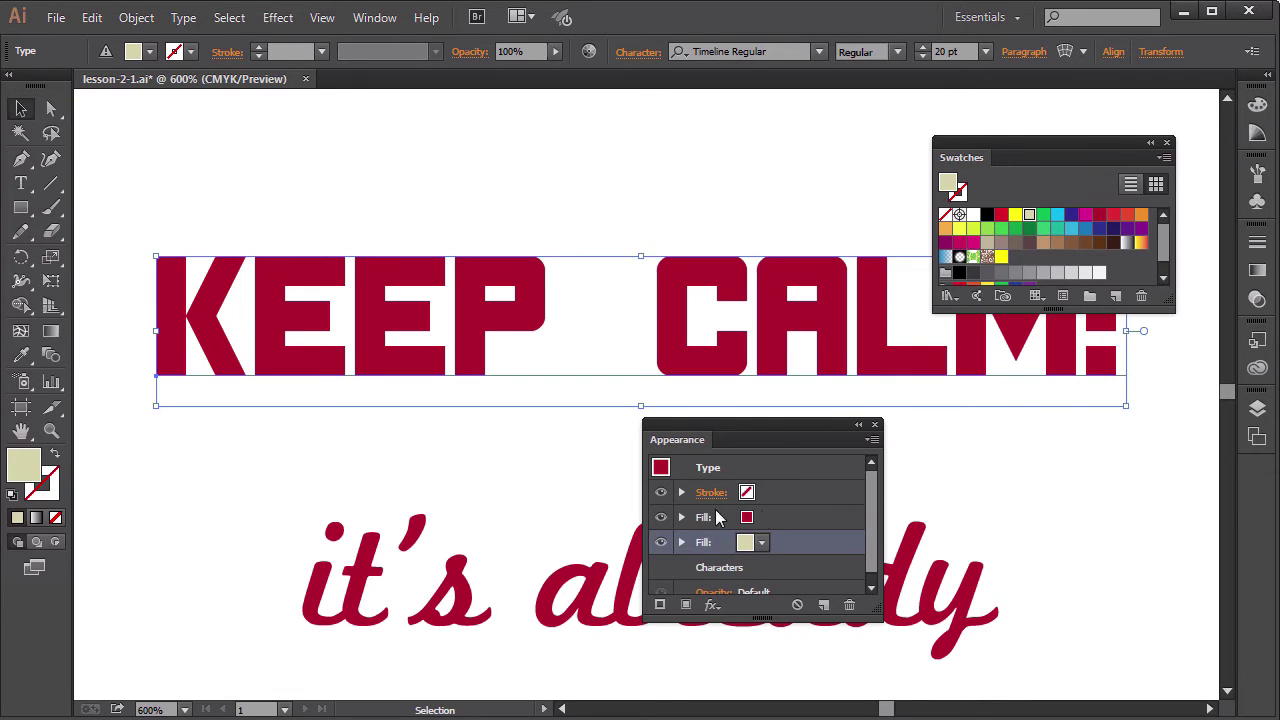
pyautogui.moveTo(780, 436); pyautogui.dragTo(888, 372)
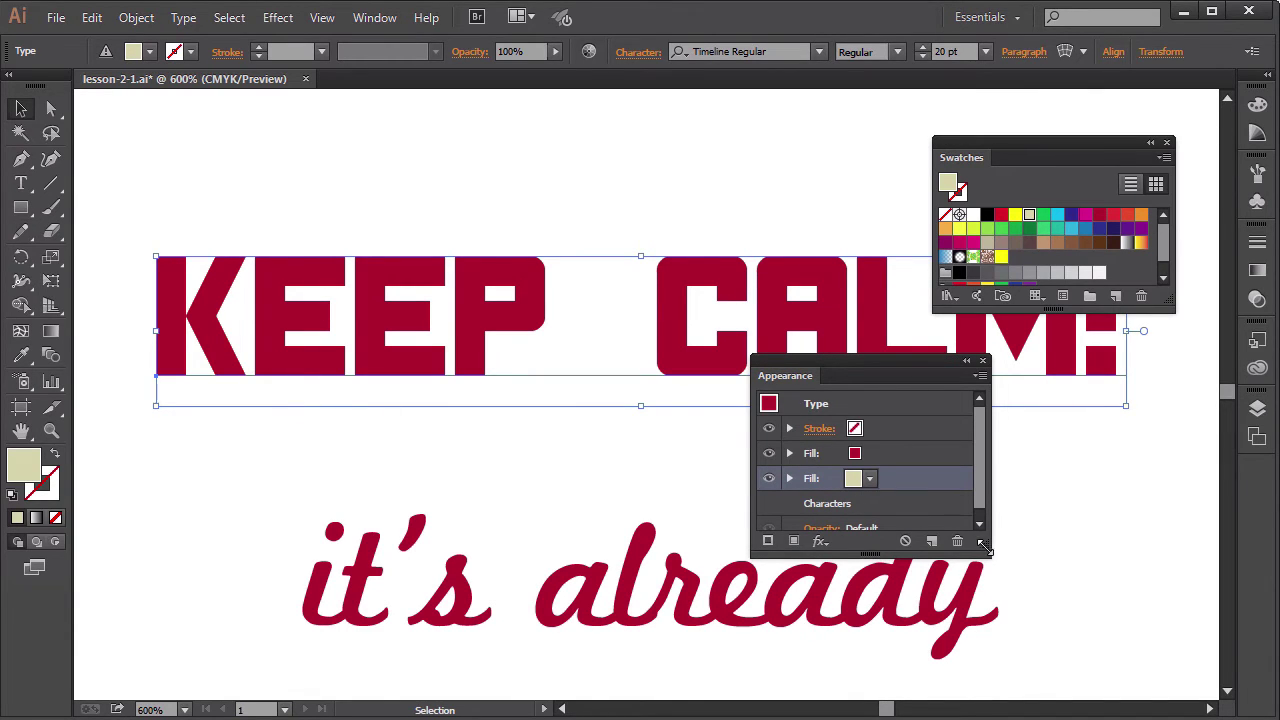
pyautogui.click(820, 539)
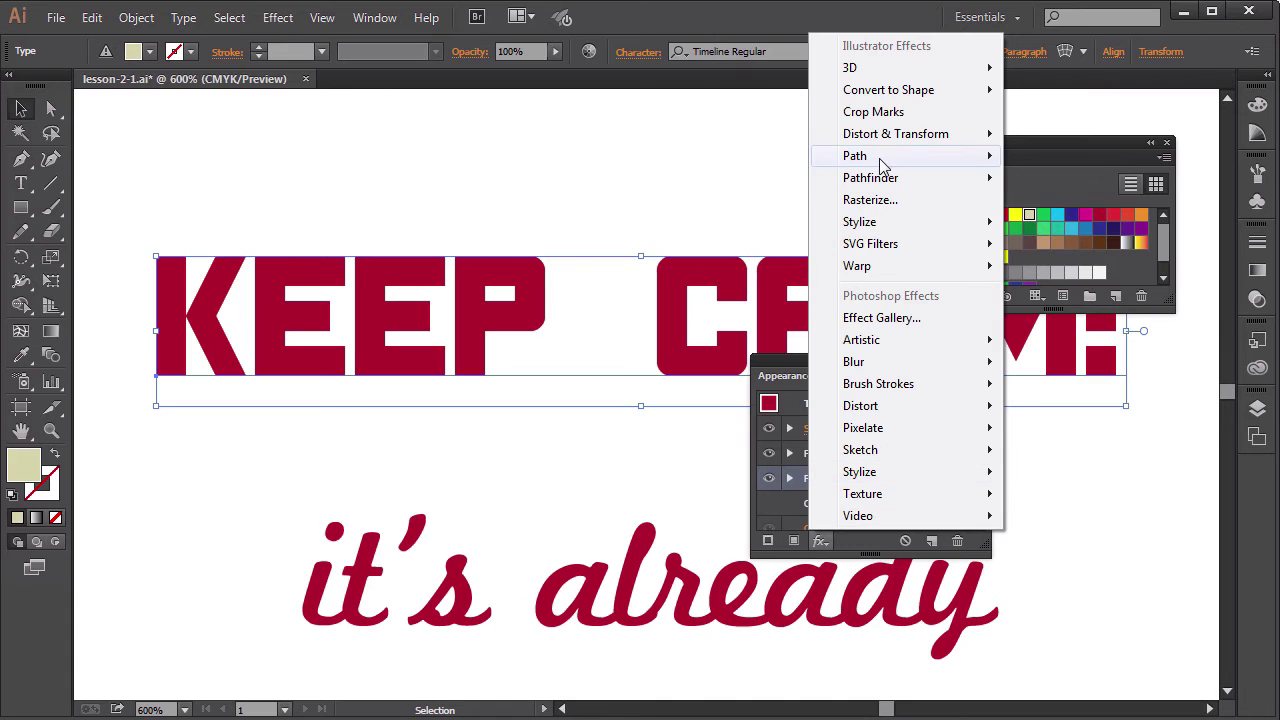
pyautogui.moveTo(870, 162)
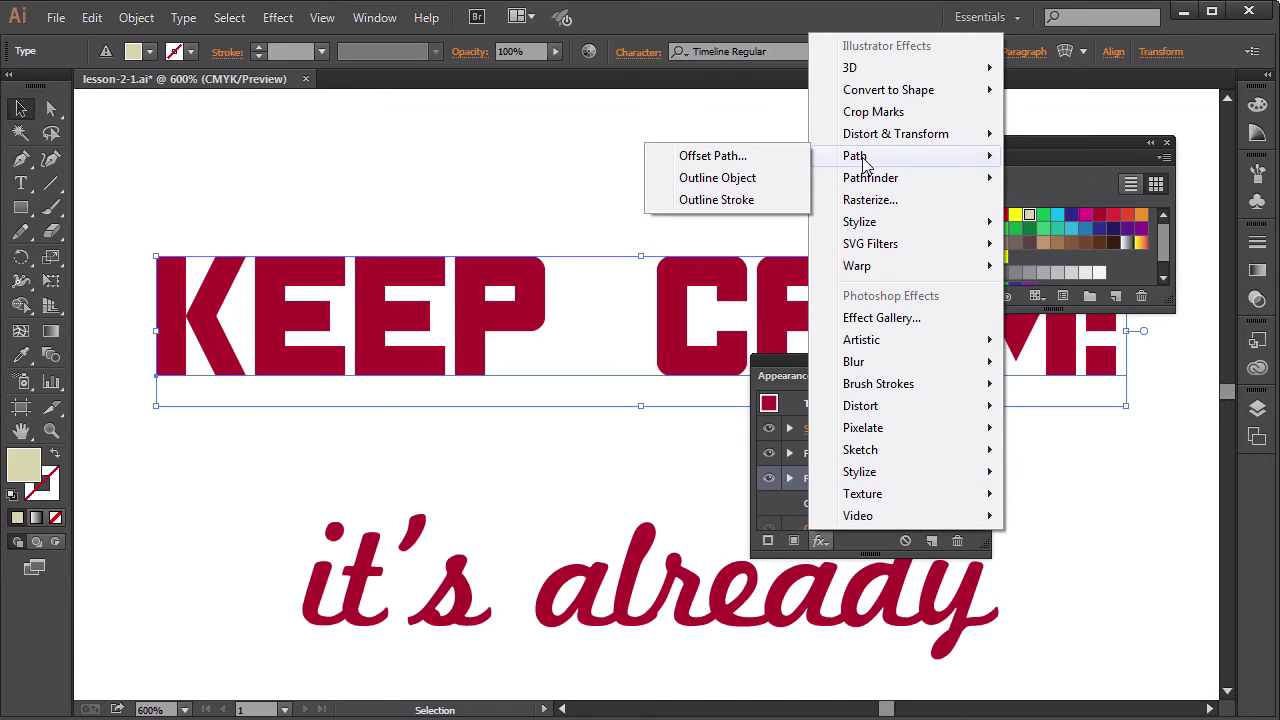
pyautogui.click(716, 160)
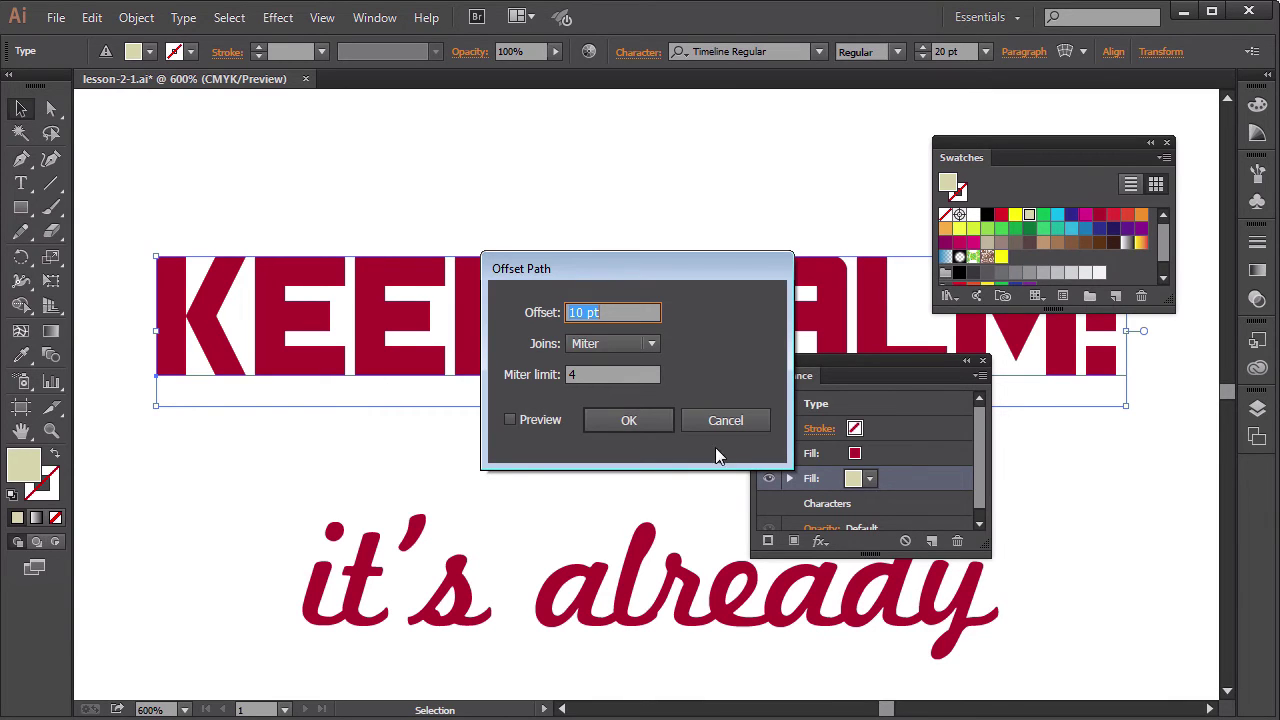
pyautogui.click(718, 421)
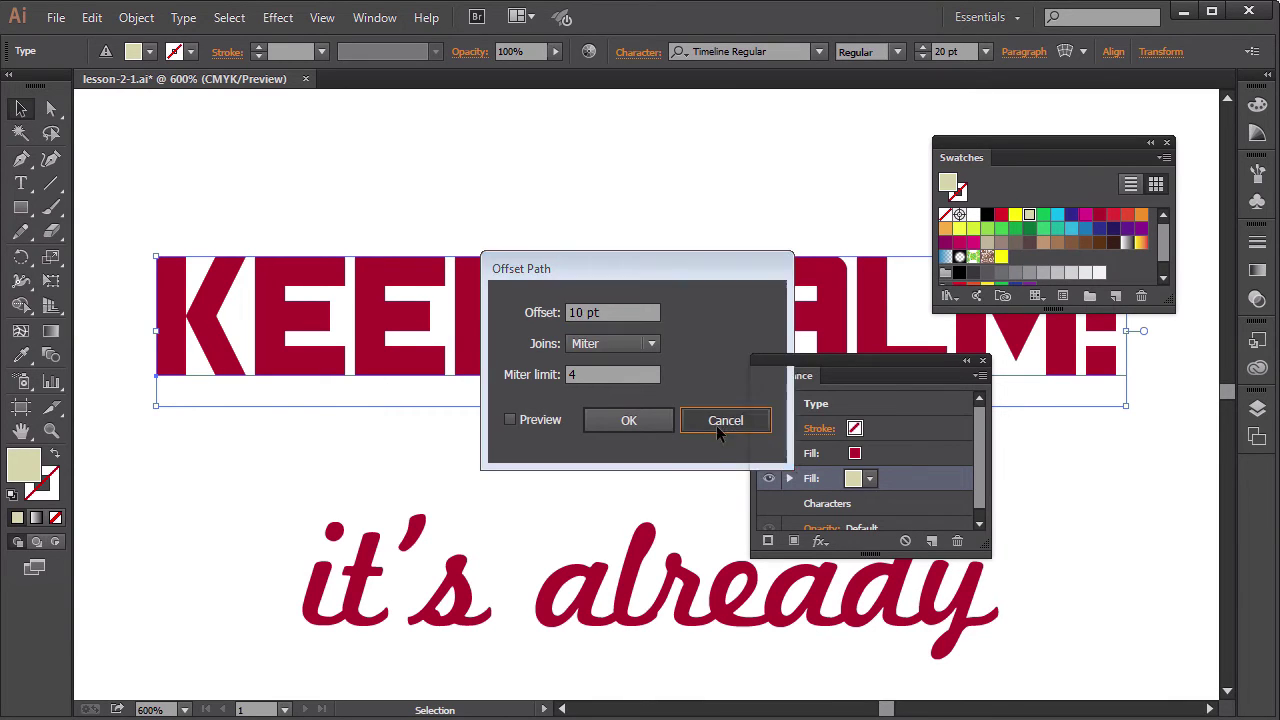
# Step: Add a Transform effect to the beige fill, moving it 0.5 pt horizontally and 1 pt vertically, with the preview on
pyautogui.click(819, 540)
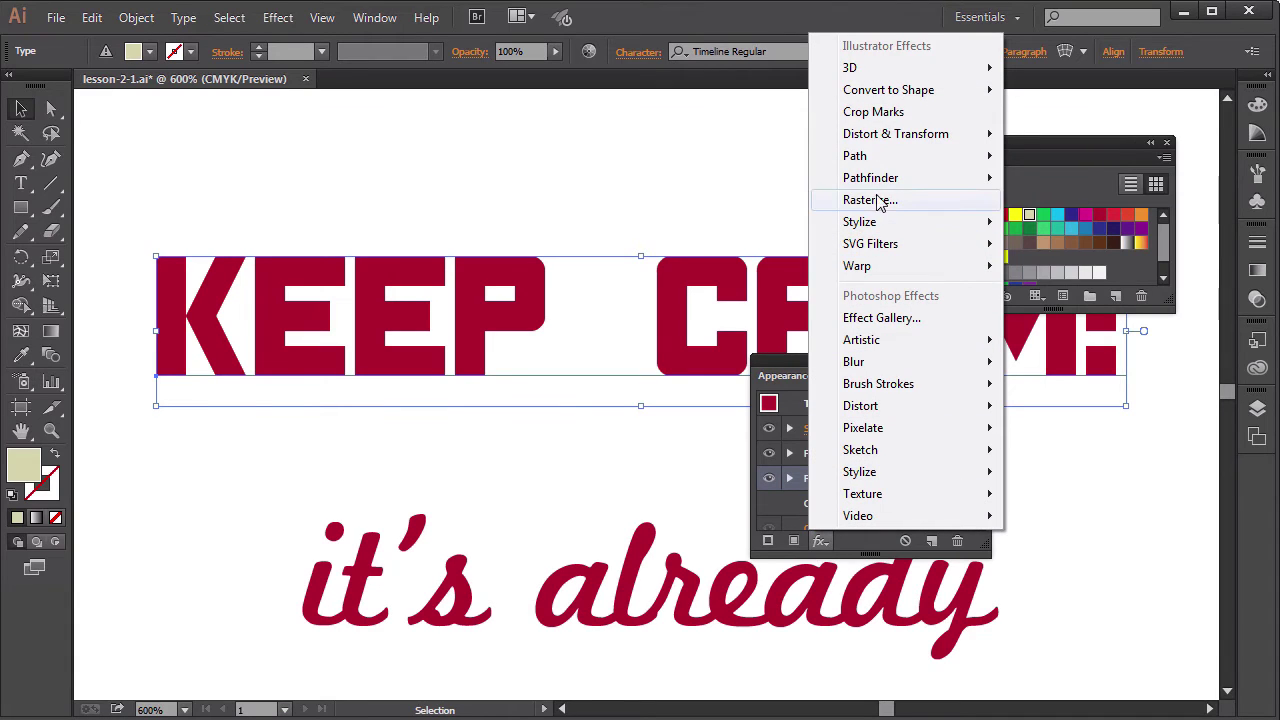
pyautogui.moveTo(882, 177)
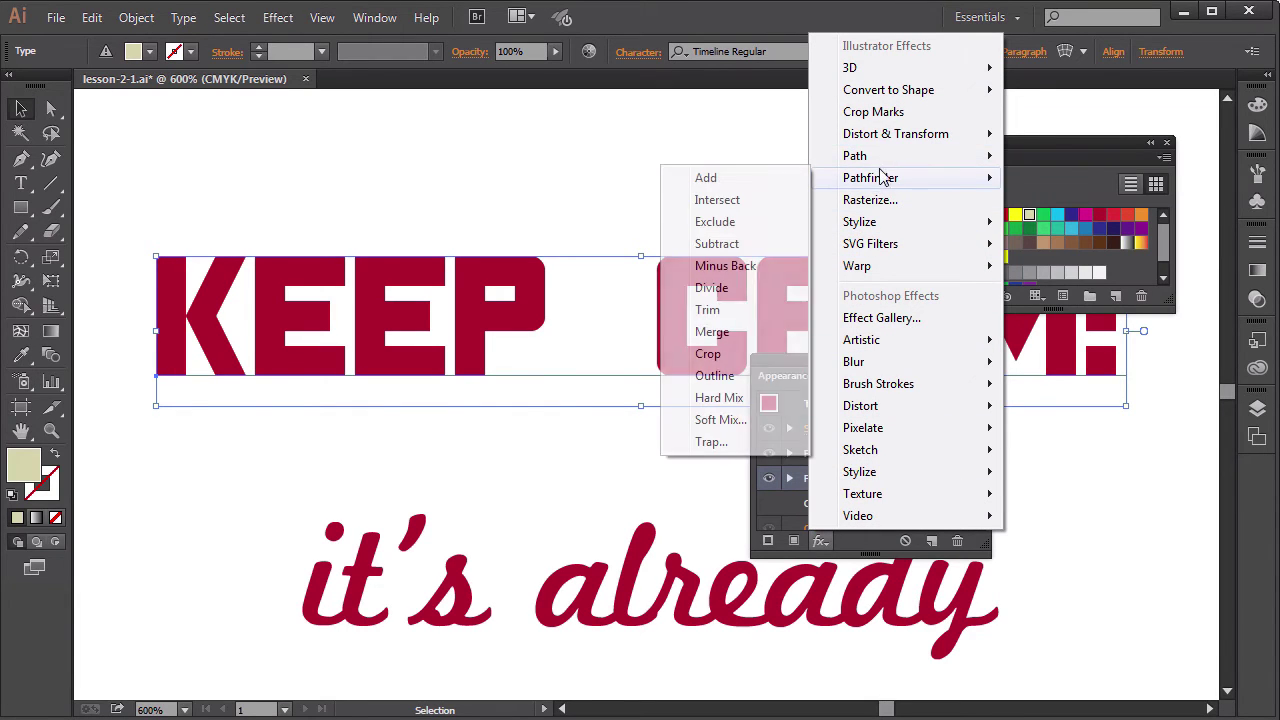
pyautogui.moveTo(893, 137)
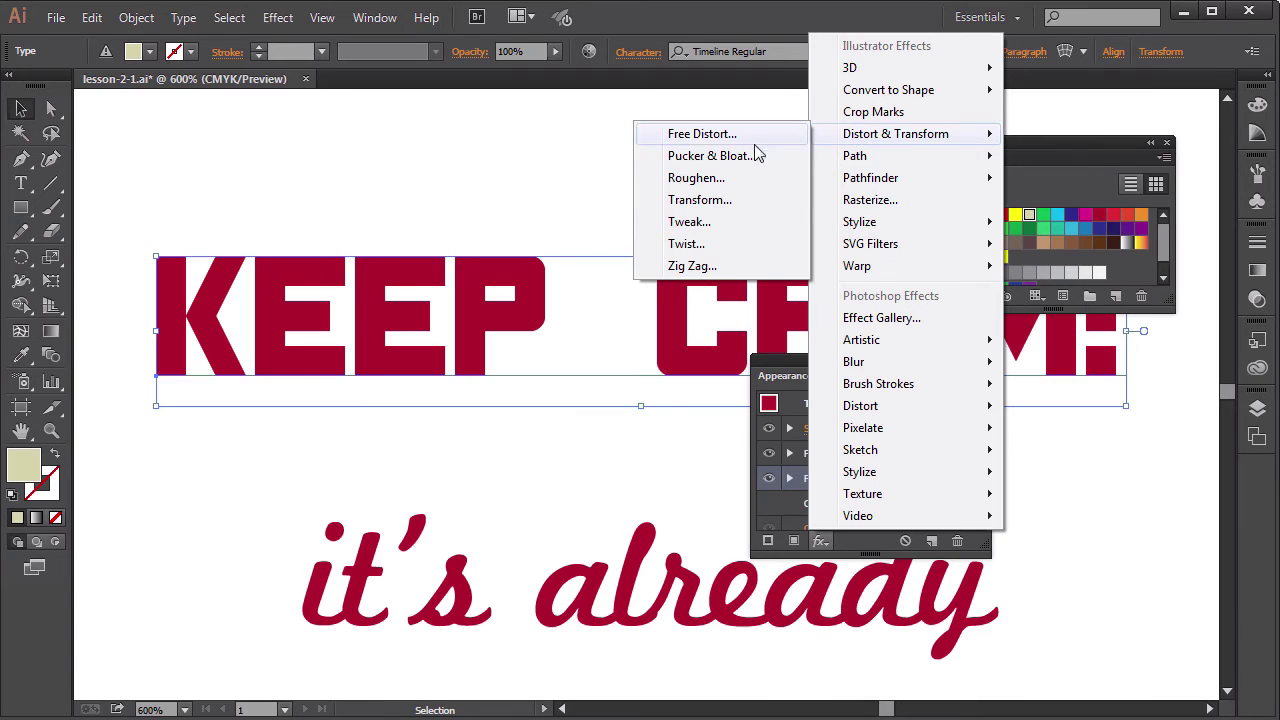
pyautogui.click(690, 203)
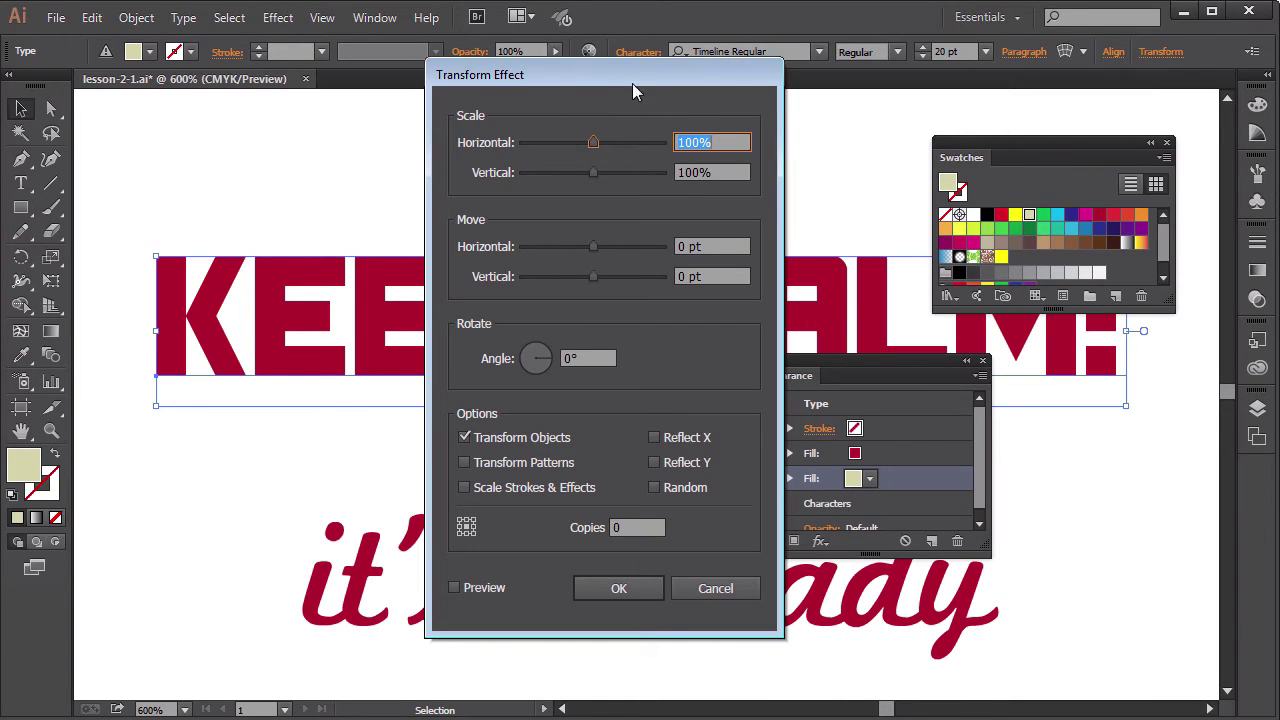
pyautogui.moveTo(615, 97); pyautogui.dragTo(756, 141)
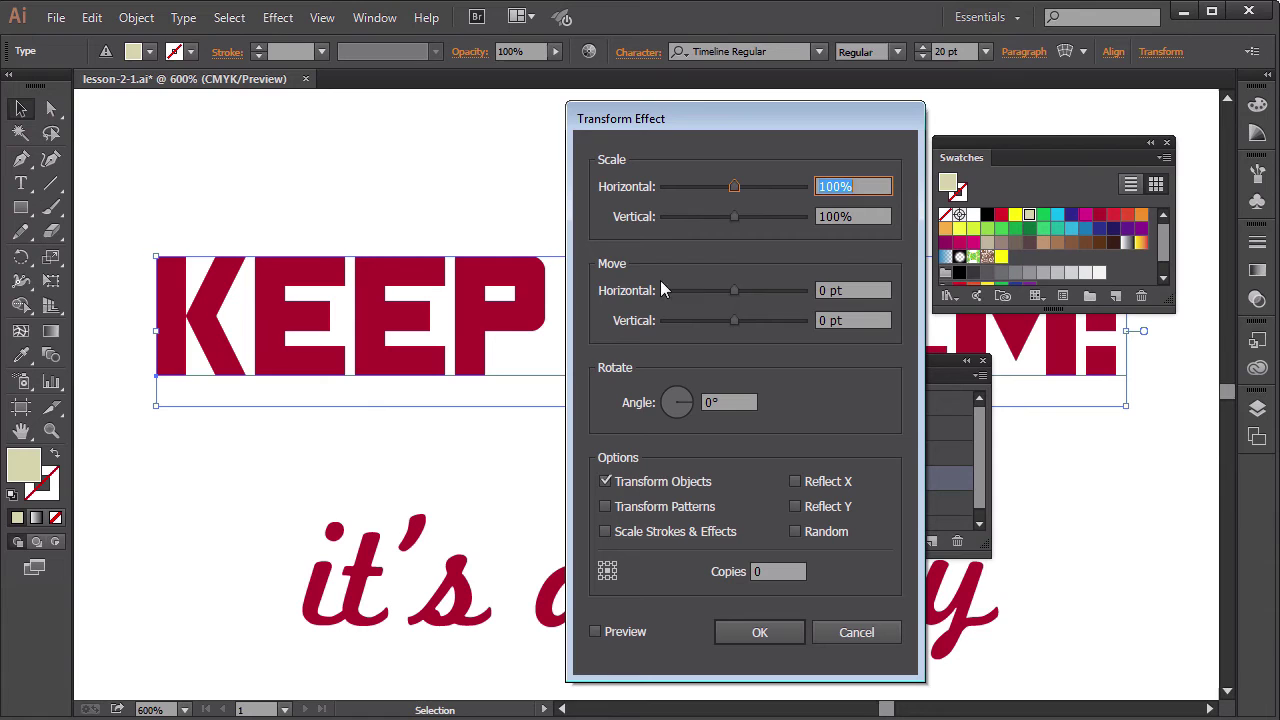
pyautogui.click(850, 290)
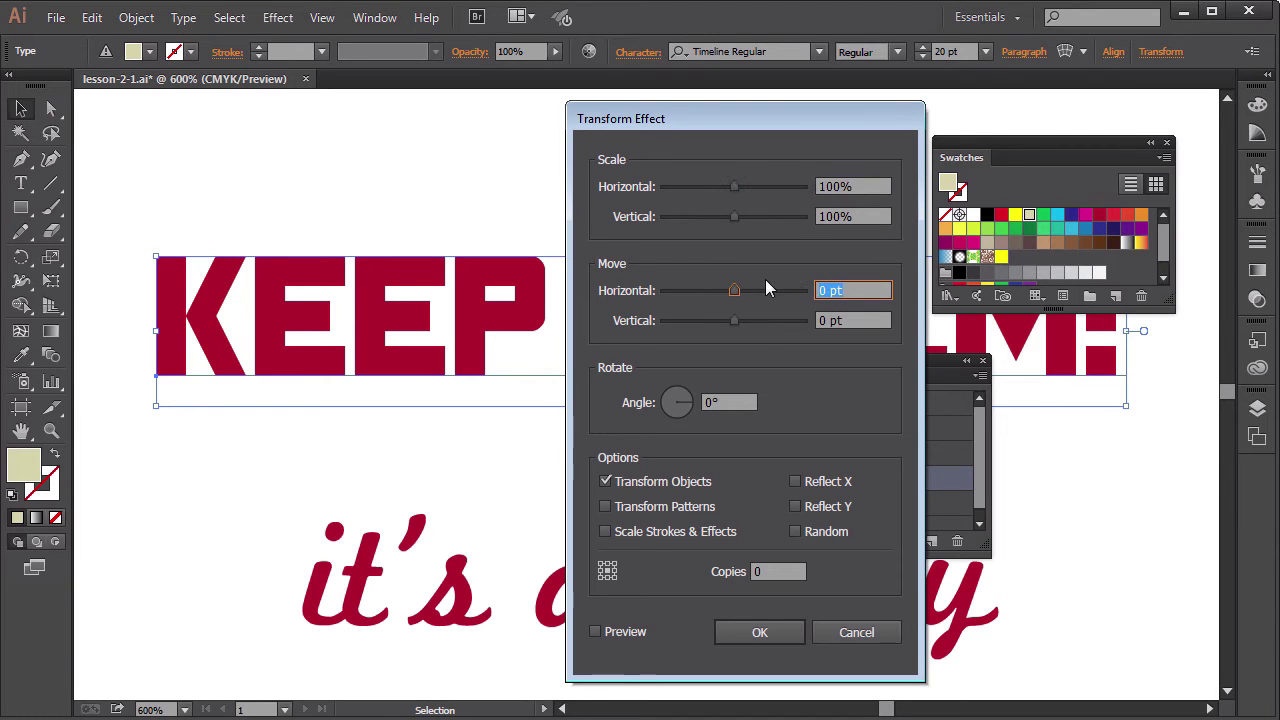
pyautogui.write('0.5')
pyautogui.click(850, 320)
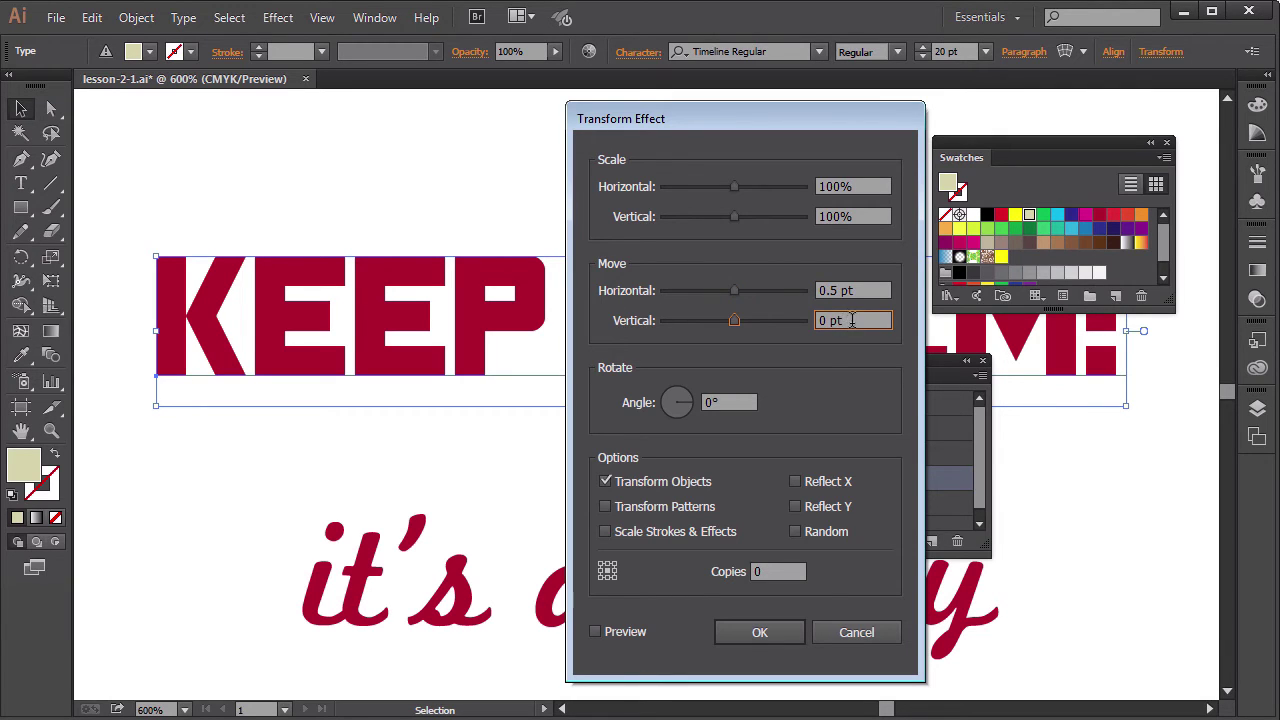
pyautogui.moveTo(858, 320); pyautogui.dragTo(787, 318)
pyautogui.write('1pt')
pyautogui.click(595, 632)
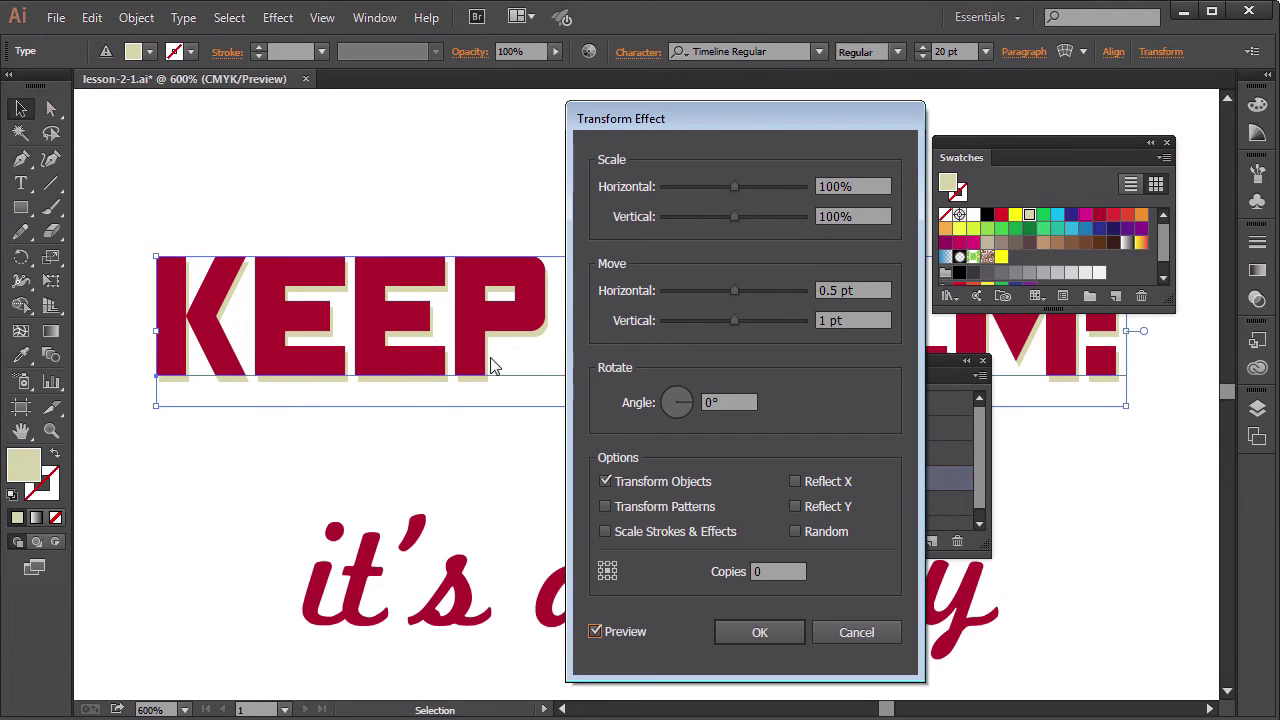
# Step: Set the beige fill's horizontal move to 0.625 pt and apply the Transform effect
pyautogui.doubleClick(836, 290)
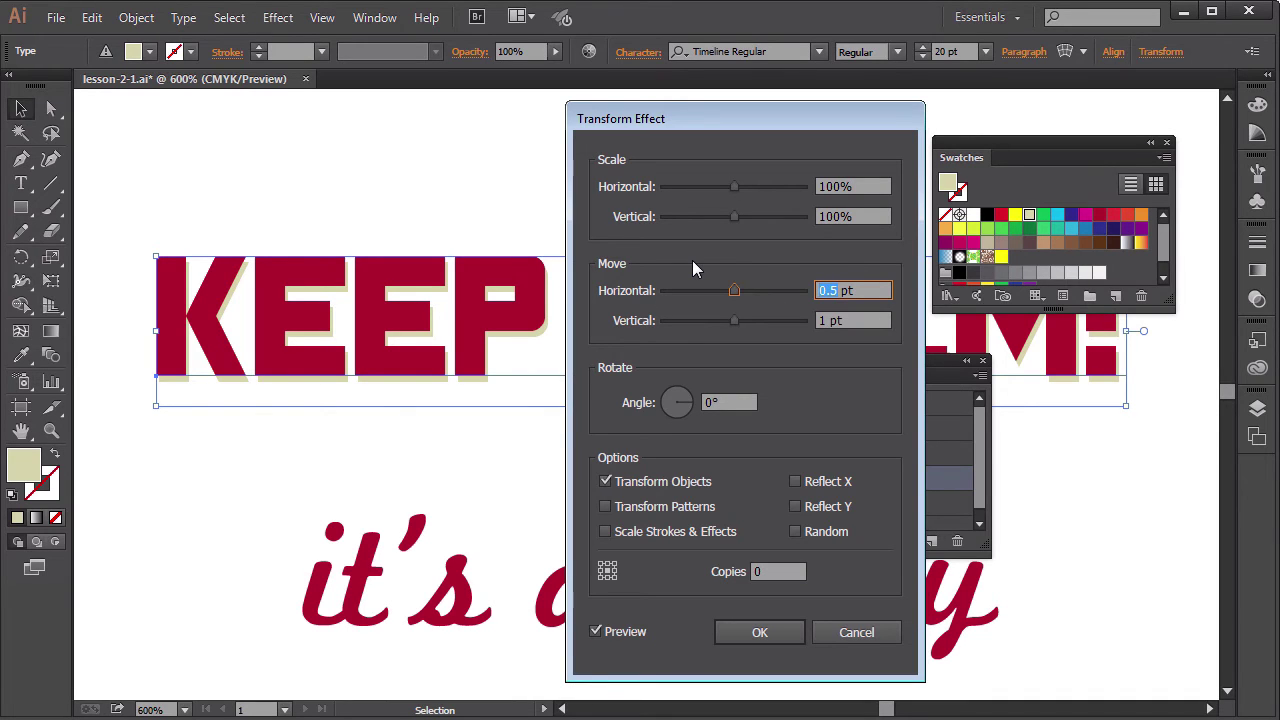
pyautogui.write('0.625')
pyautogui.click(876, 320)
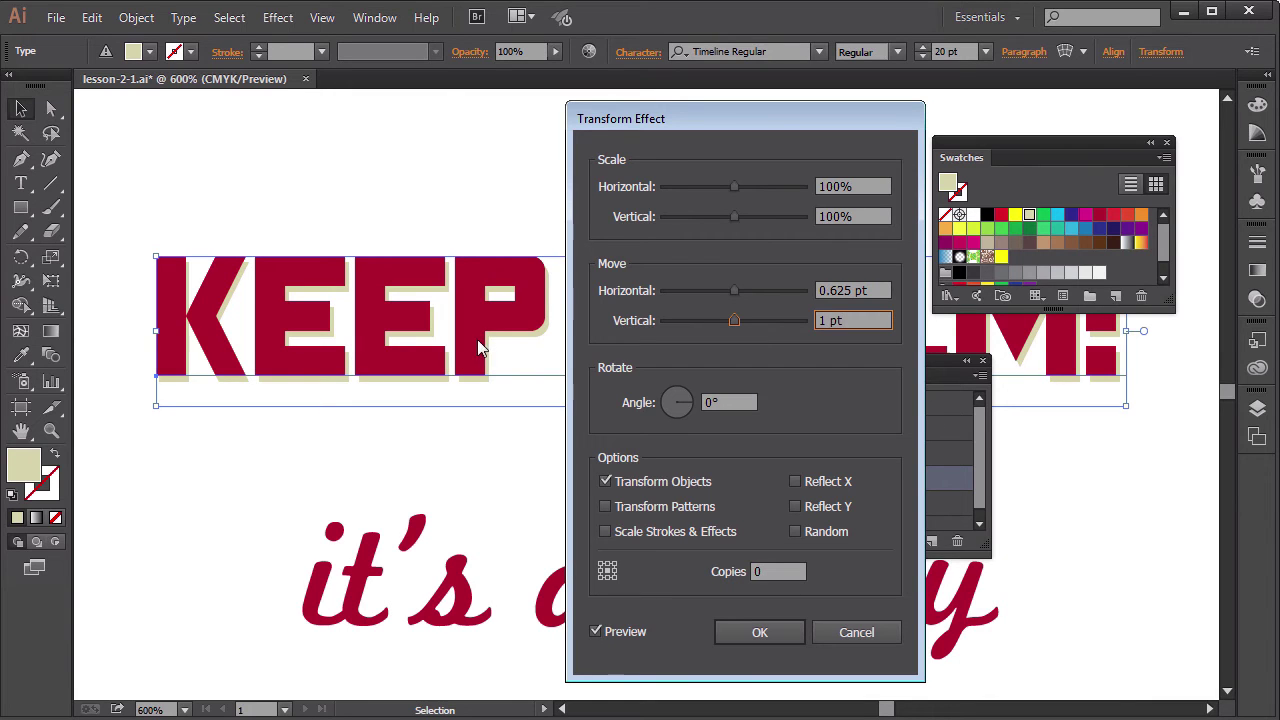
pyautogui.click(758, 632)
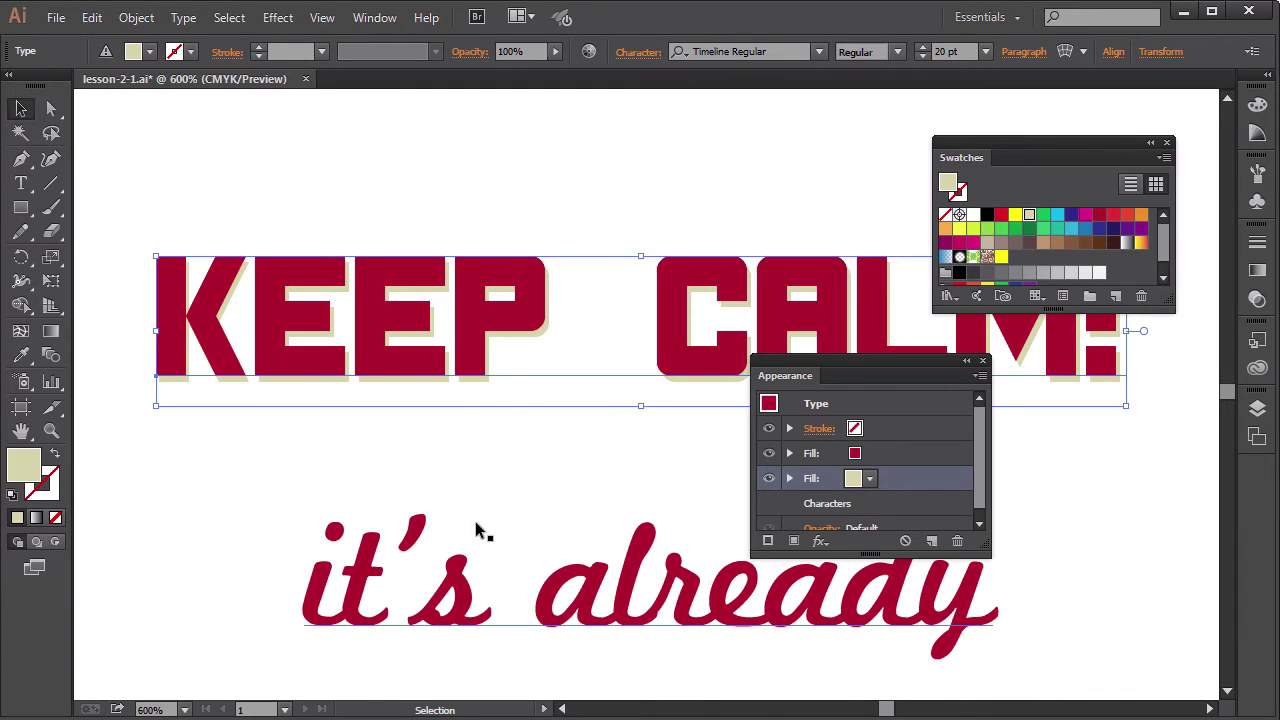
# Step: Add another fill to the KEEP CALM! text and color the lowest fill with a medium gray swatch
pyautogui.moveTo(978, 555); pyautogui.dragTo(1036, 556)
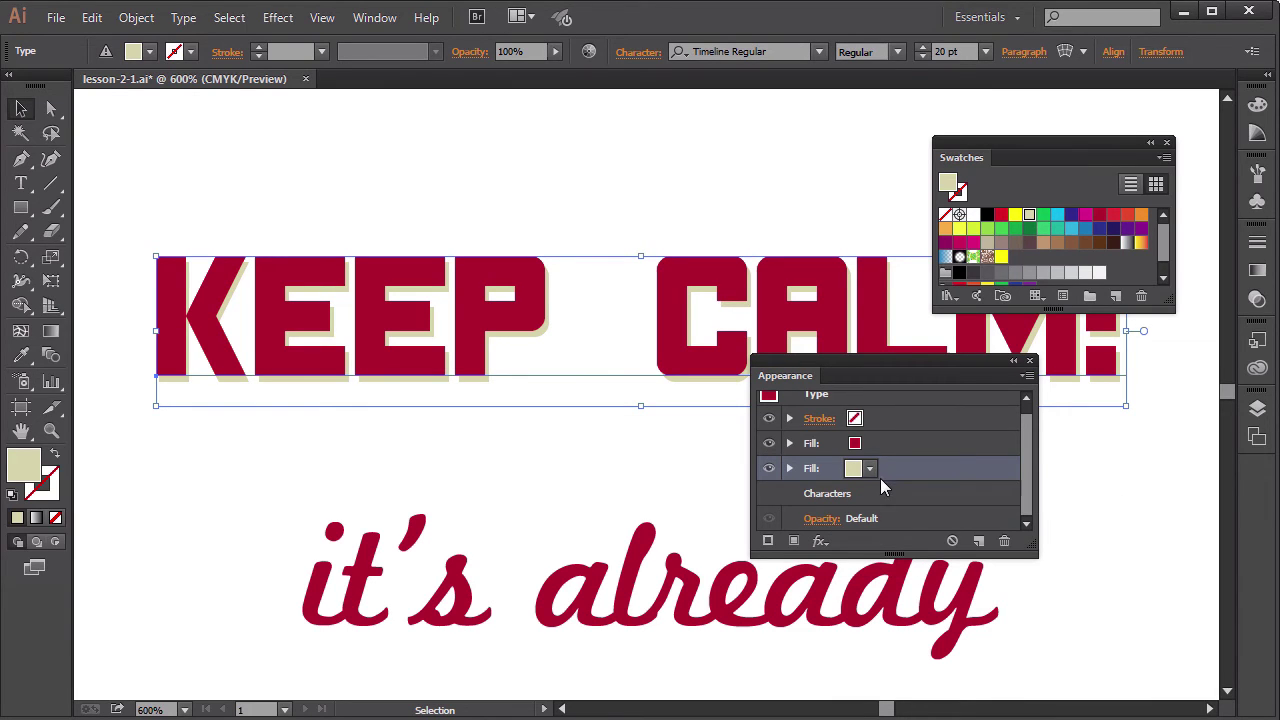
pyautogui.click(794, 541)
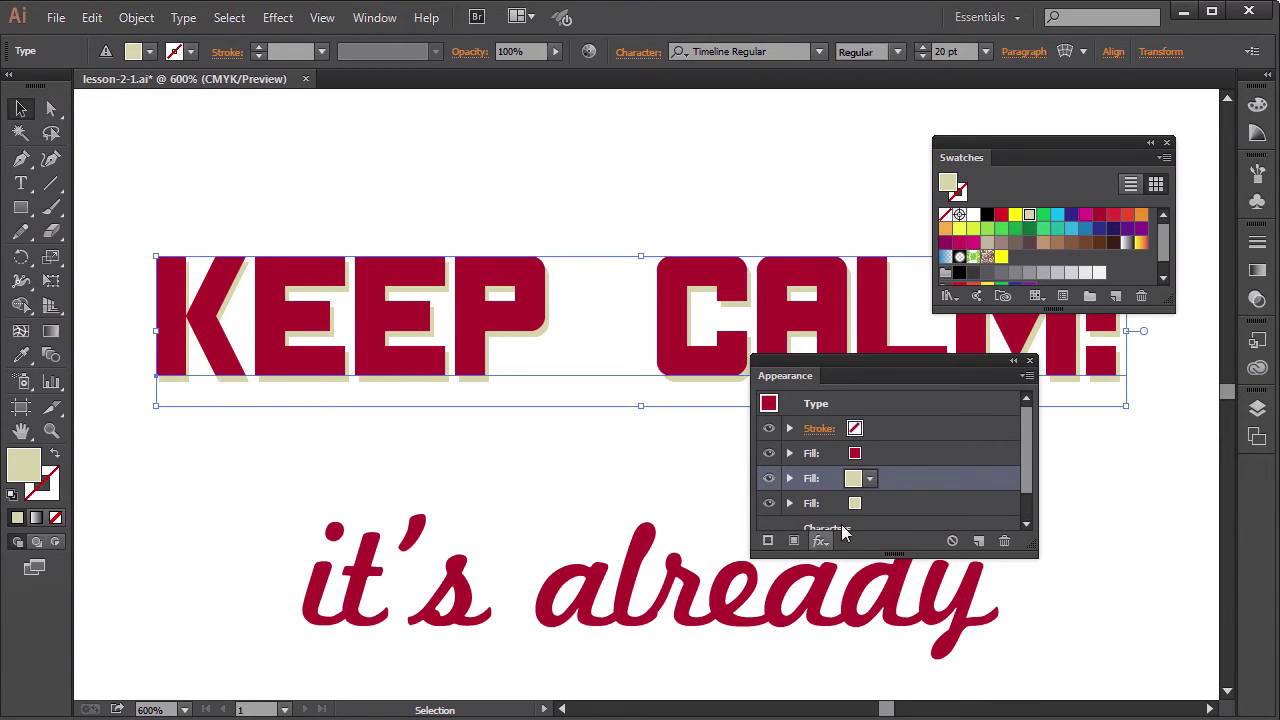
pyautogui.click(892, 514)
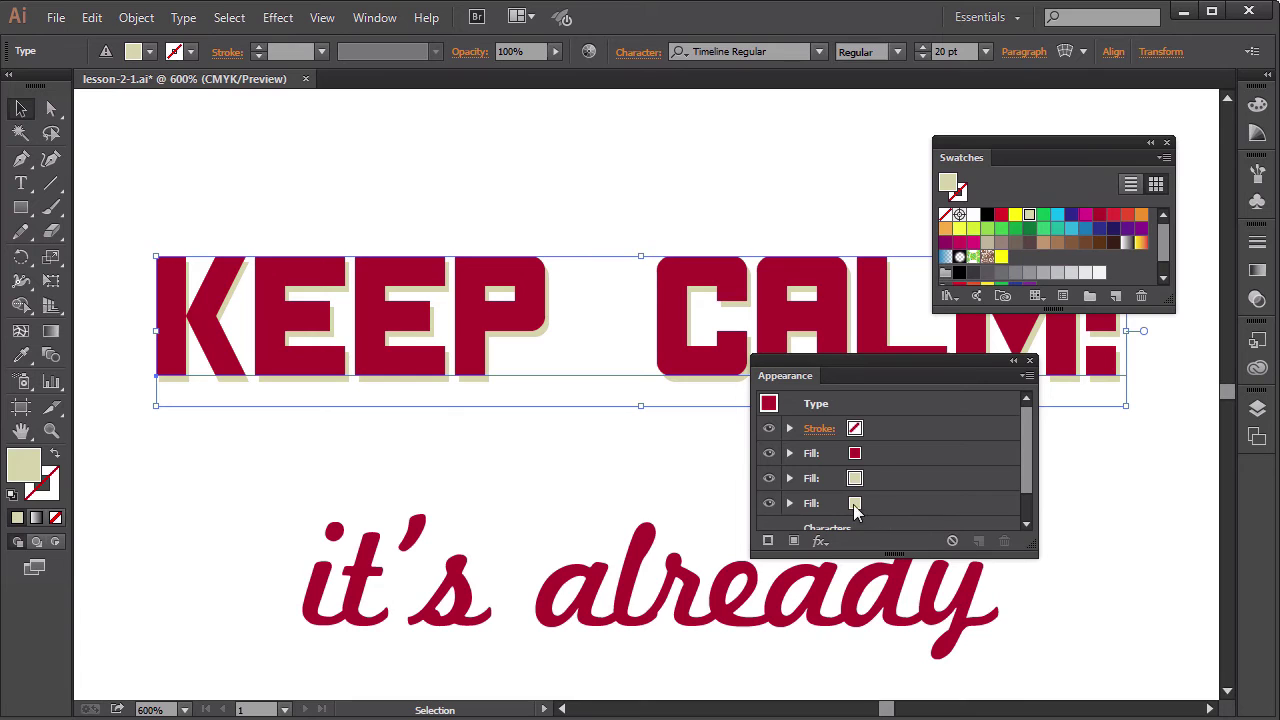
pyautogui.click(853, 504)
pyautogui.click(853, 504)
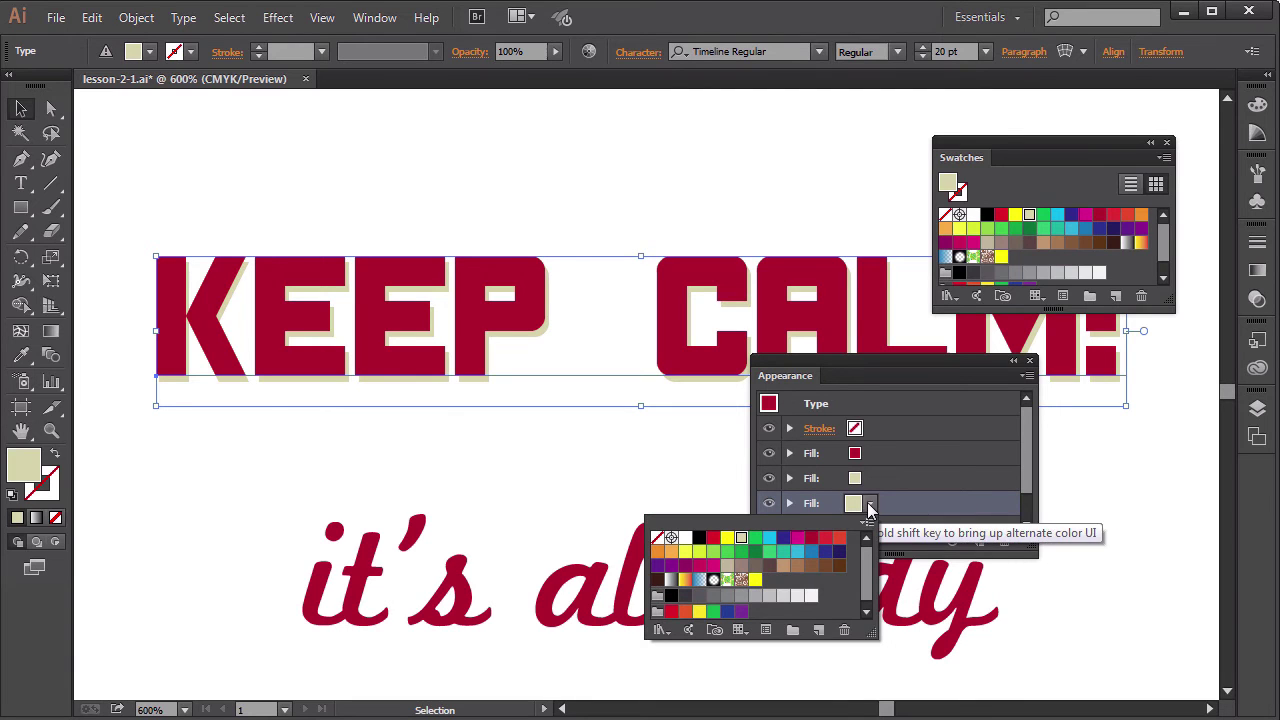
pyautogui.click(742, 597)
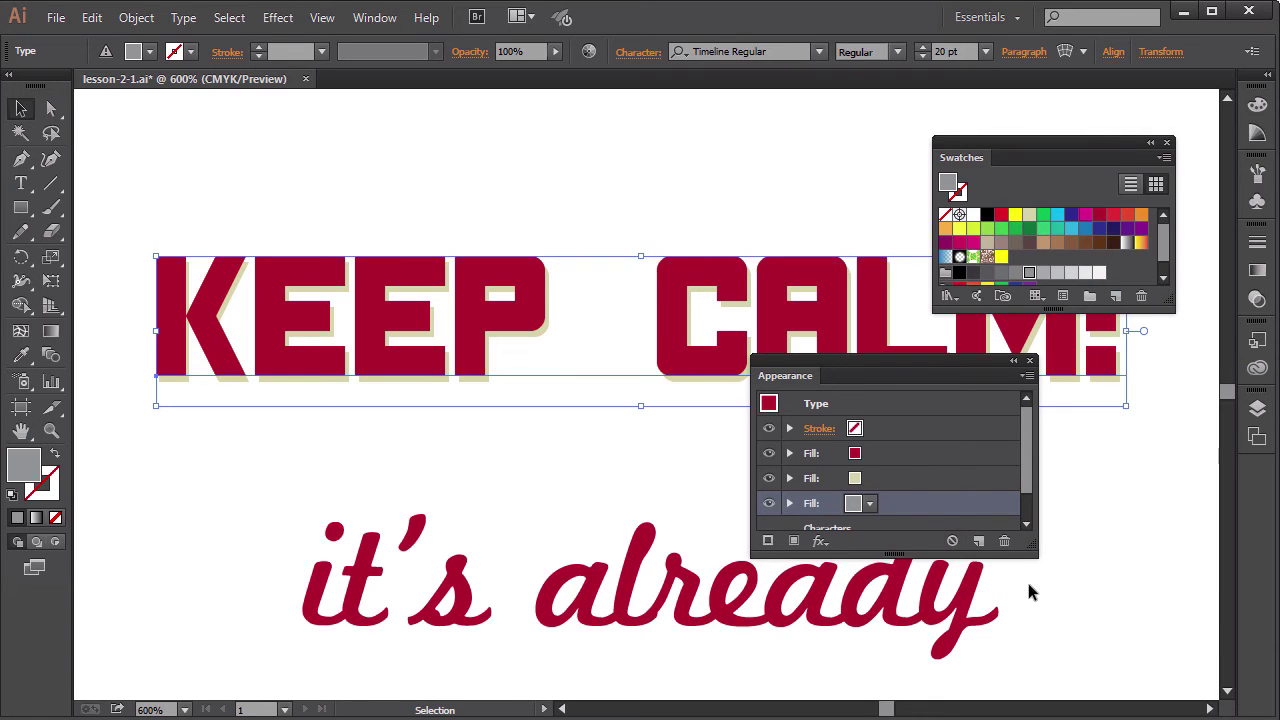
# Step: Apply a Transform effect to the gray fill, moving it 1 pt horizontally and 2 pt vertically
pyautogui.moveTo(883, 366); pyautogui.dragTo(731, 218)
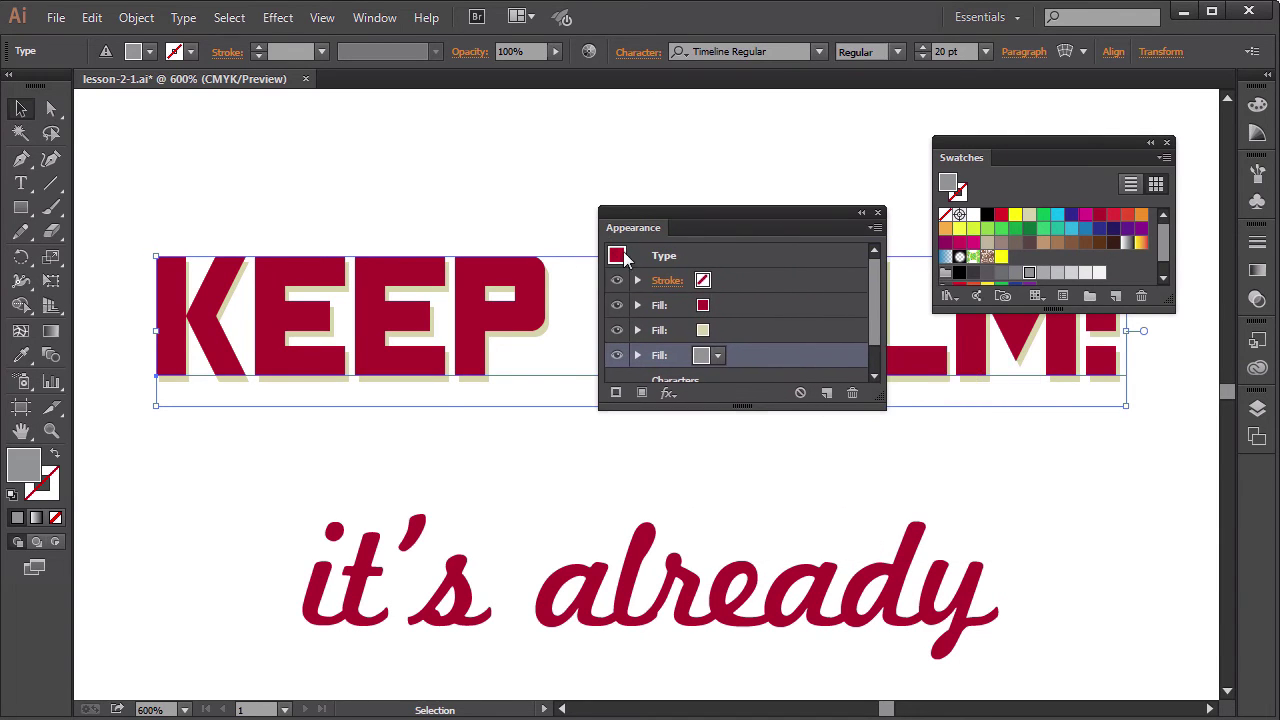
pyautogui.scroll(-2, 873, 315)
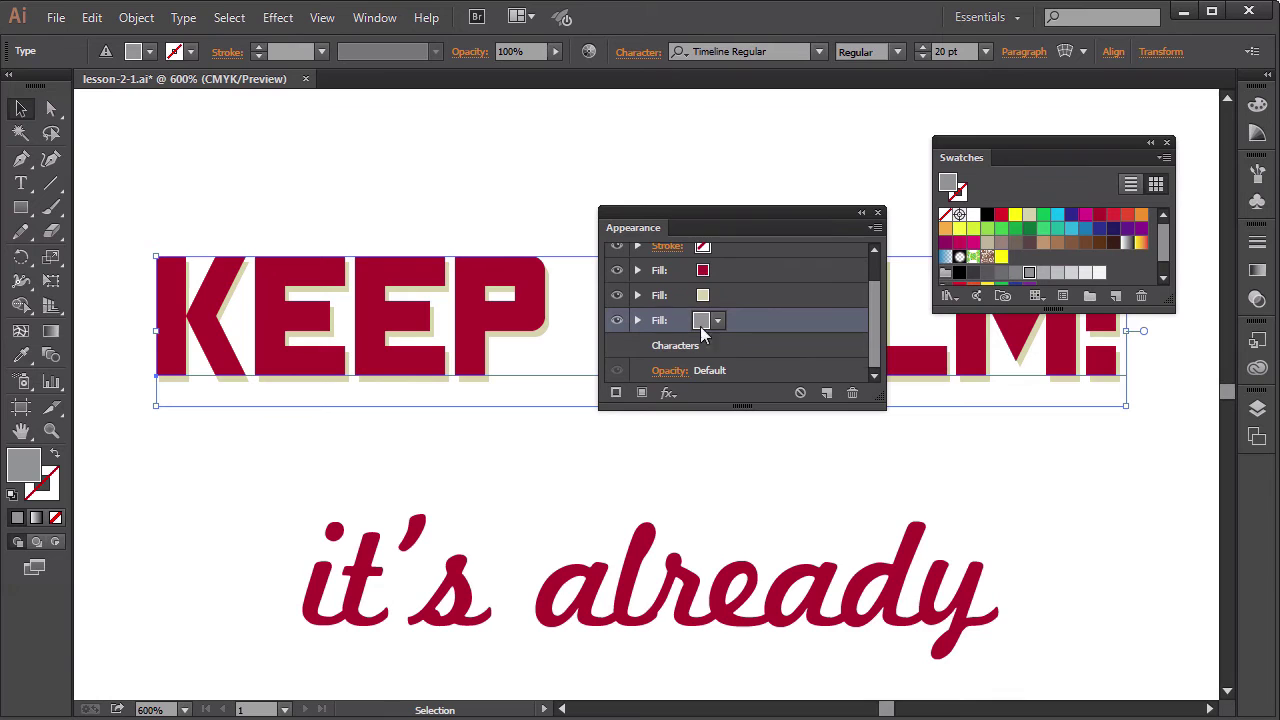
pyautogui.click(667, 391)
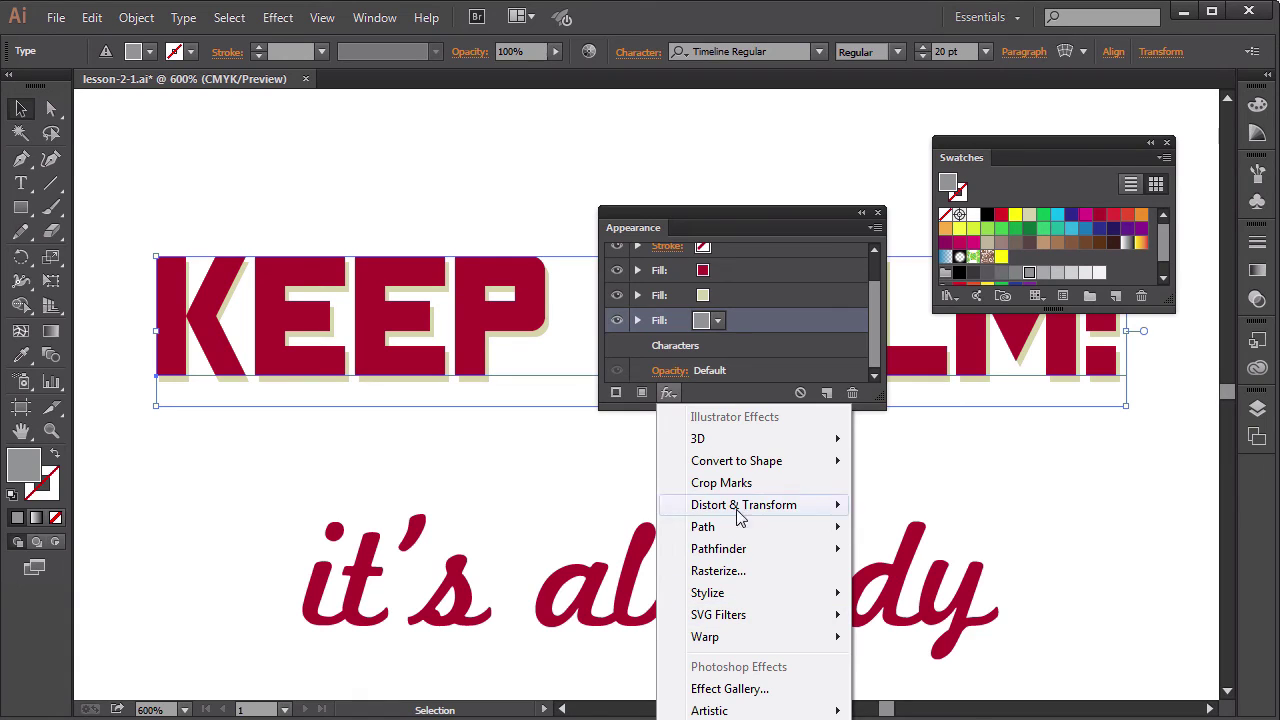
pyautogui.moveTo(731, 508)
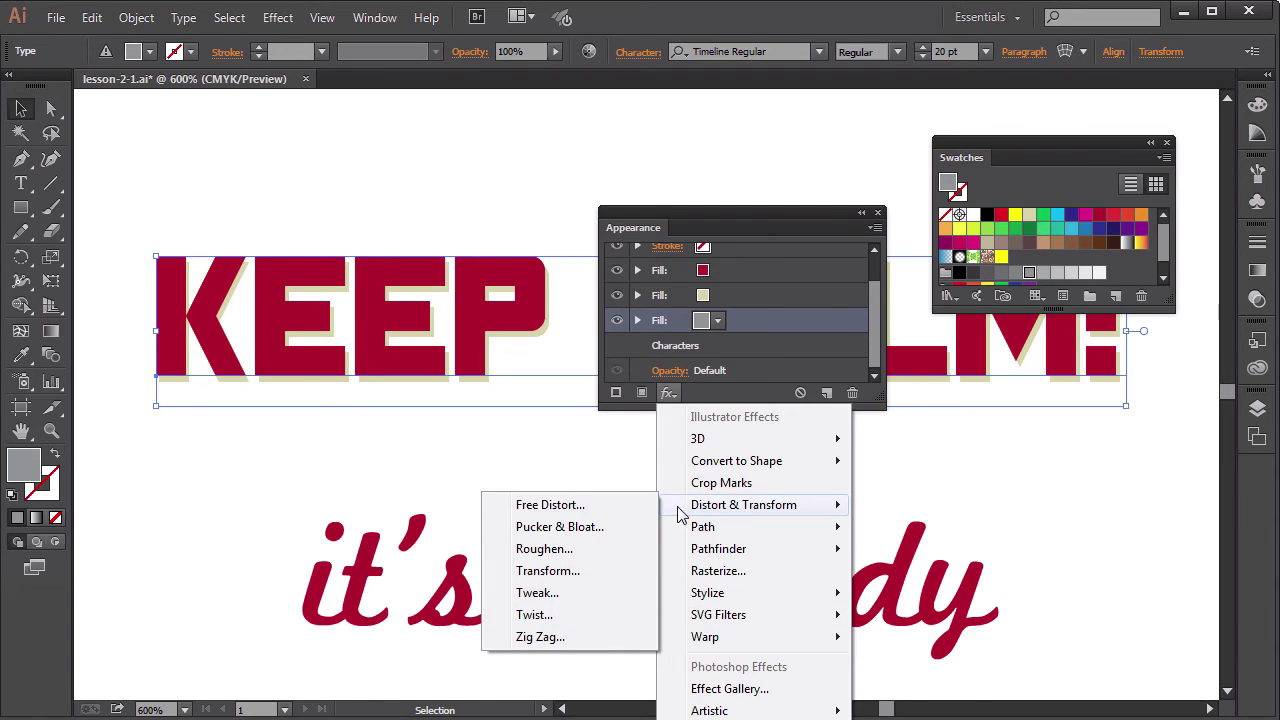
pyautogui.click(557, 572)
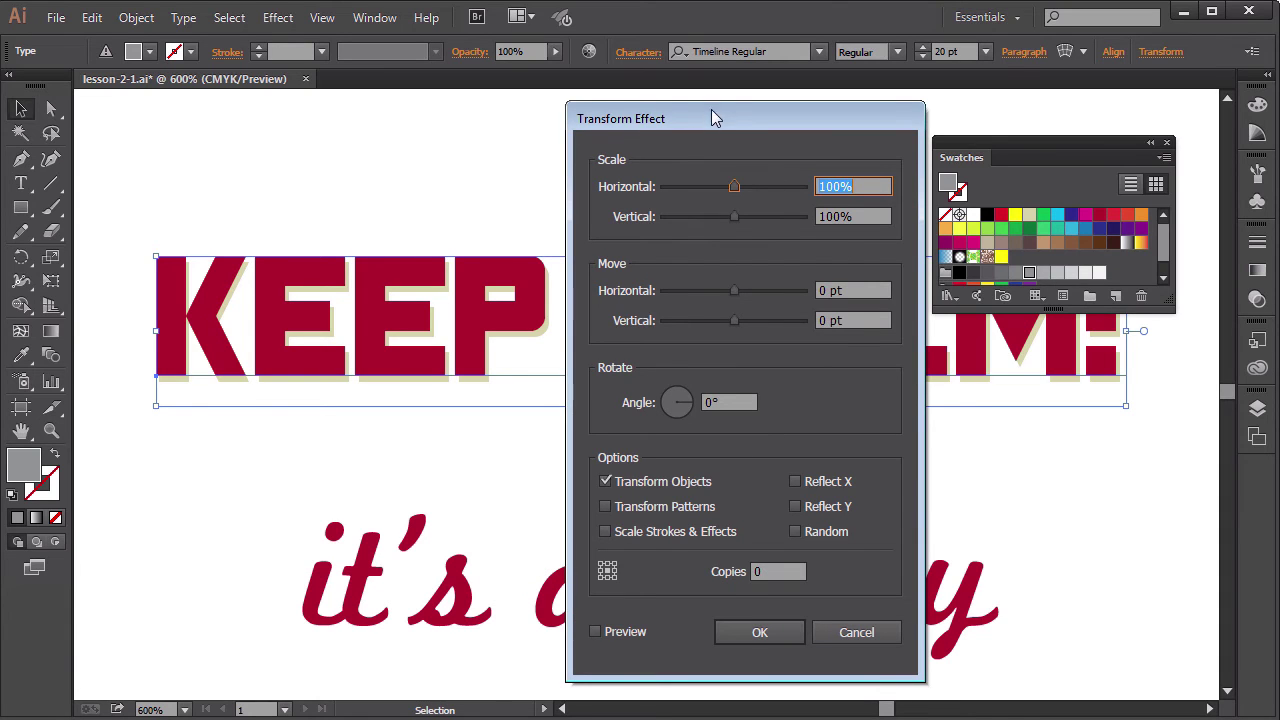
pyautogui.moveTo(711, 118); pyautogui.dragTo(778, 108)
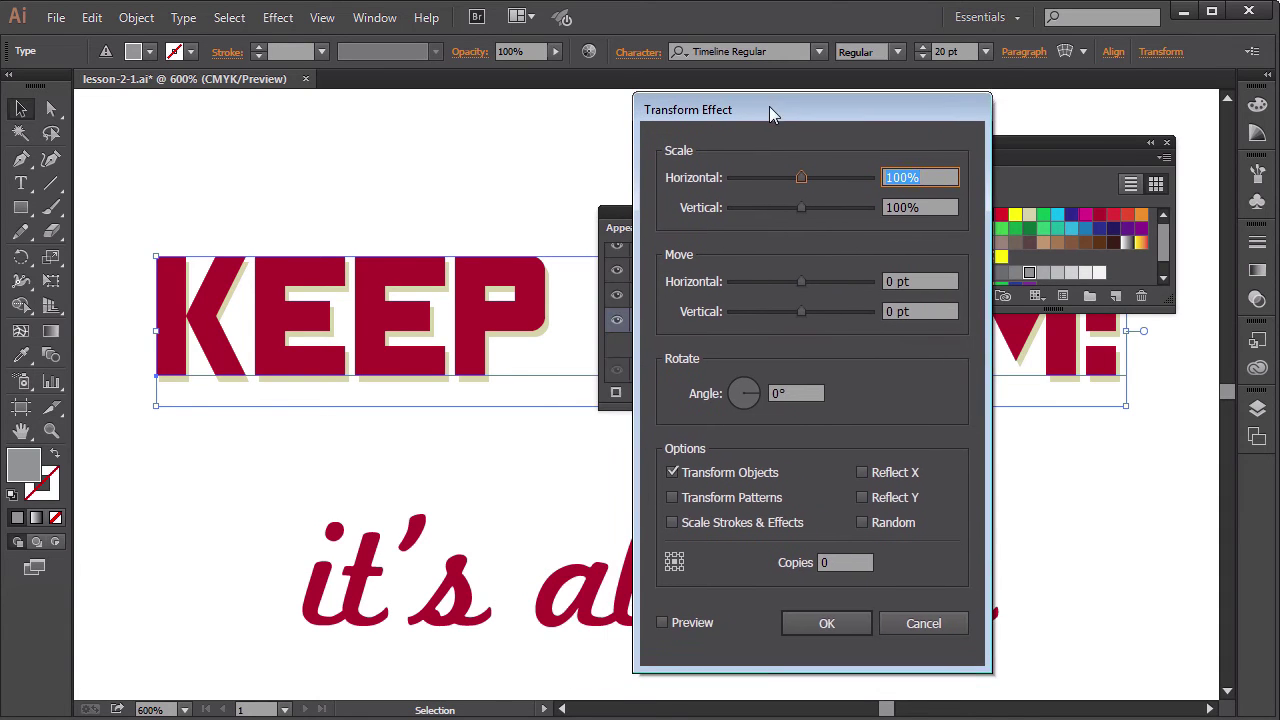
pyautogui.click(900, 281)
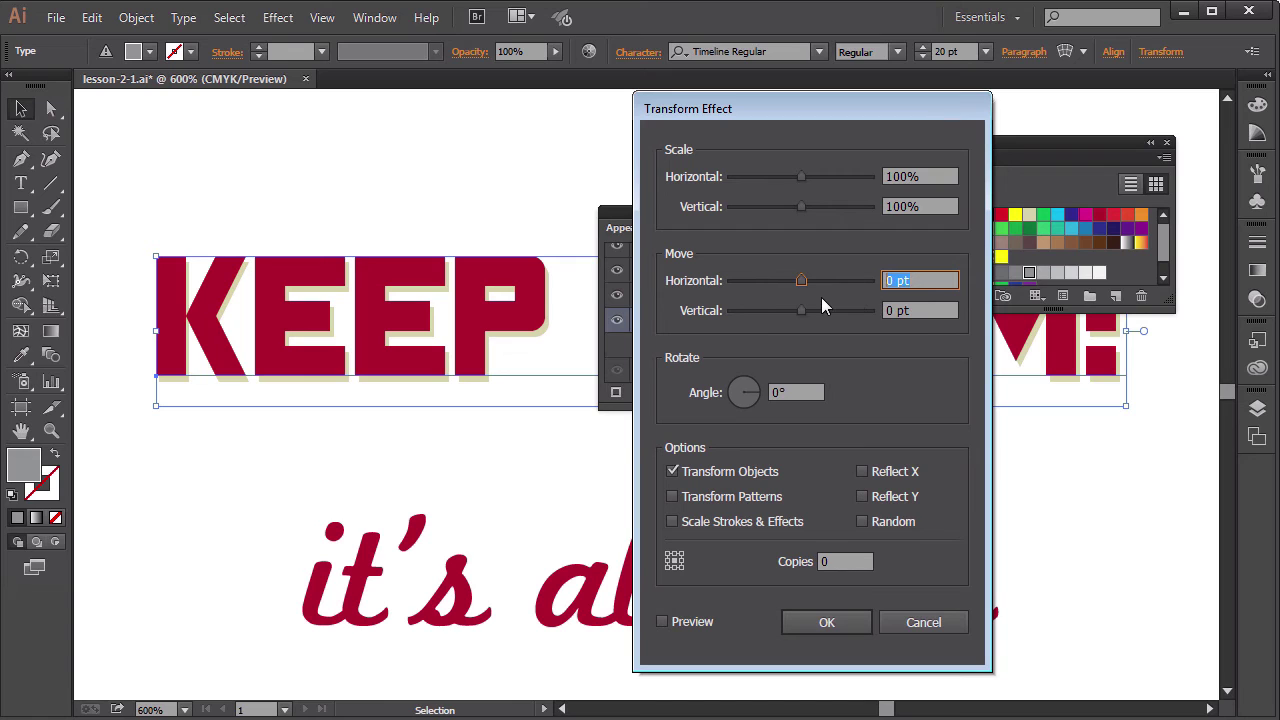
pyautogui.write('1')
pyautogui.click(930, 310)
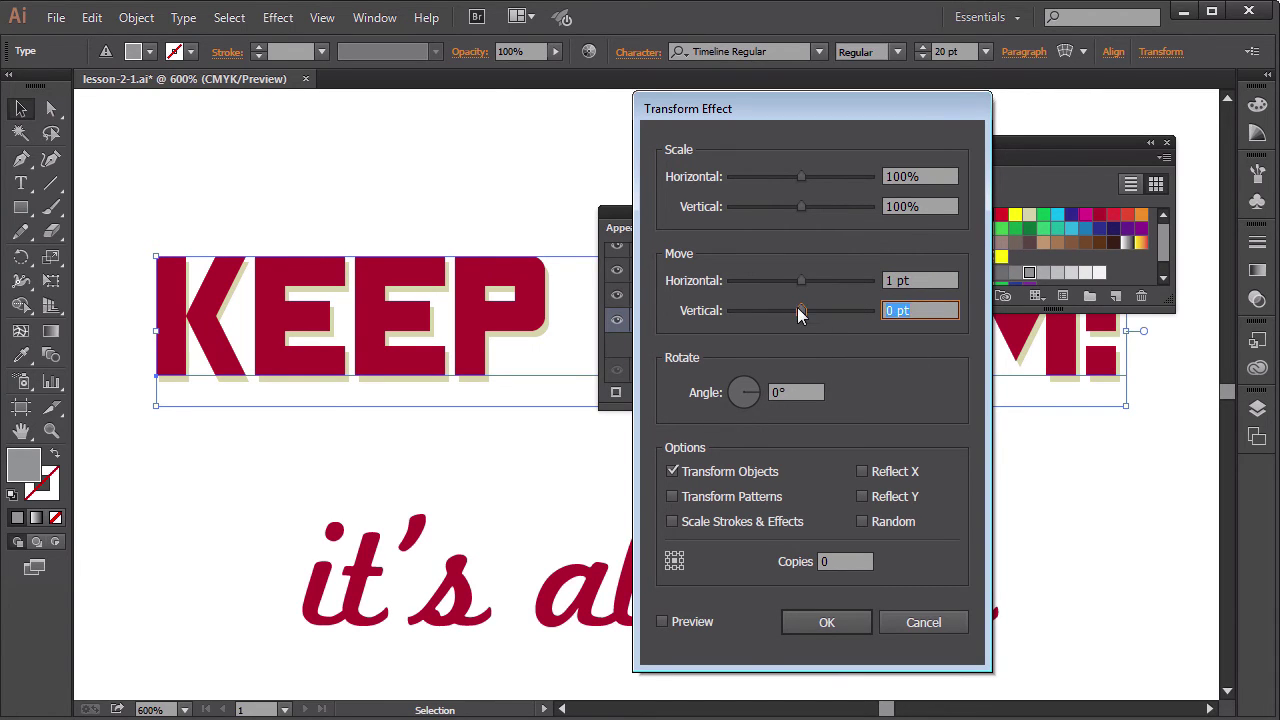
pyautogui.write('2')
pyautogui.hotkey('shift', 'Tab')
pyautogui.click(660, 622)
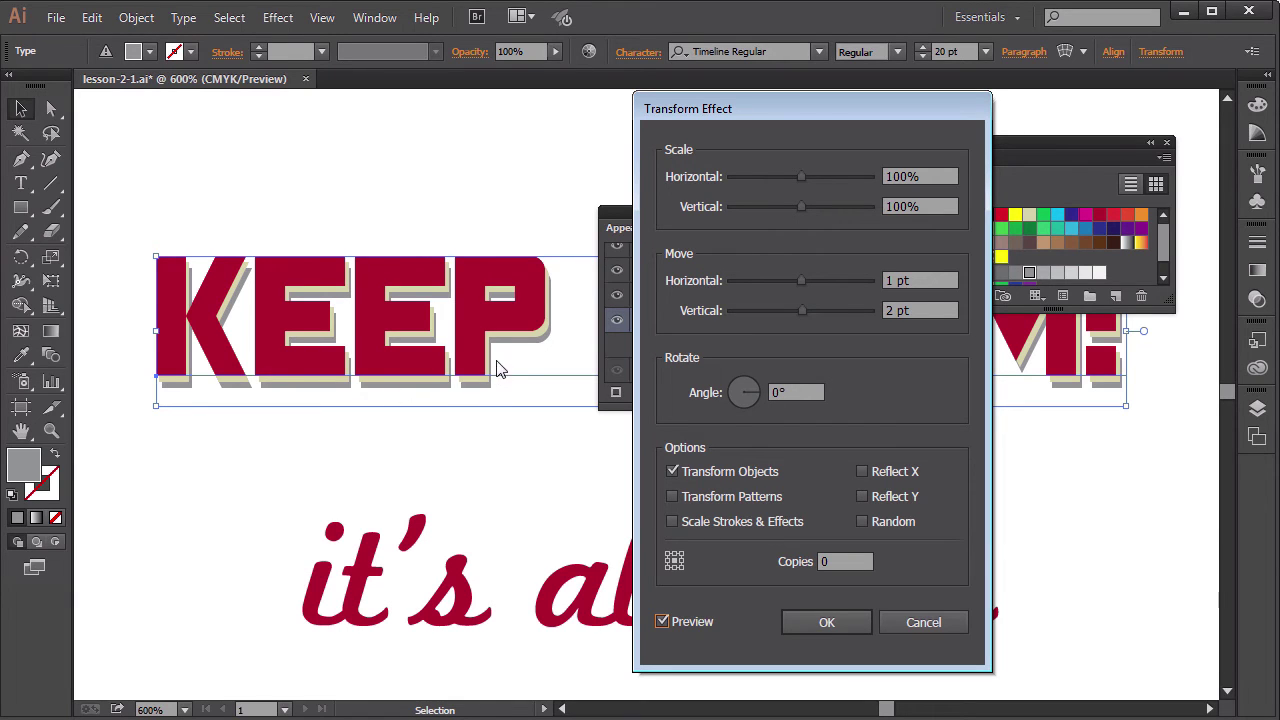
pyautogui.click(827, 622)
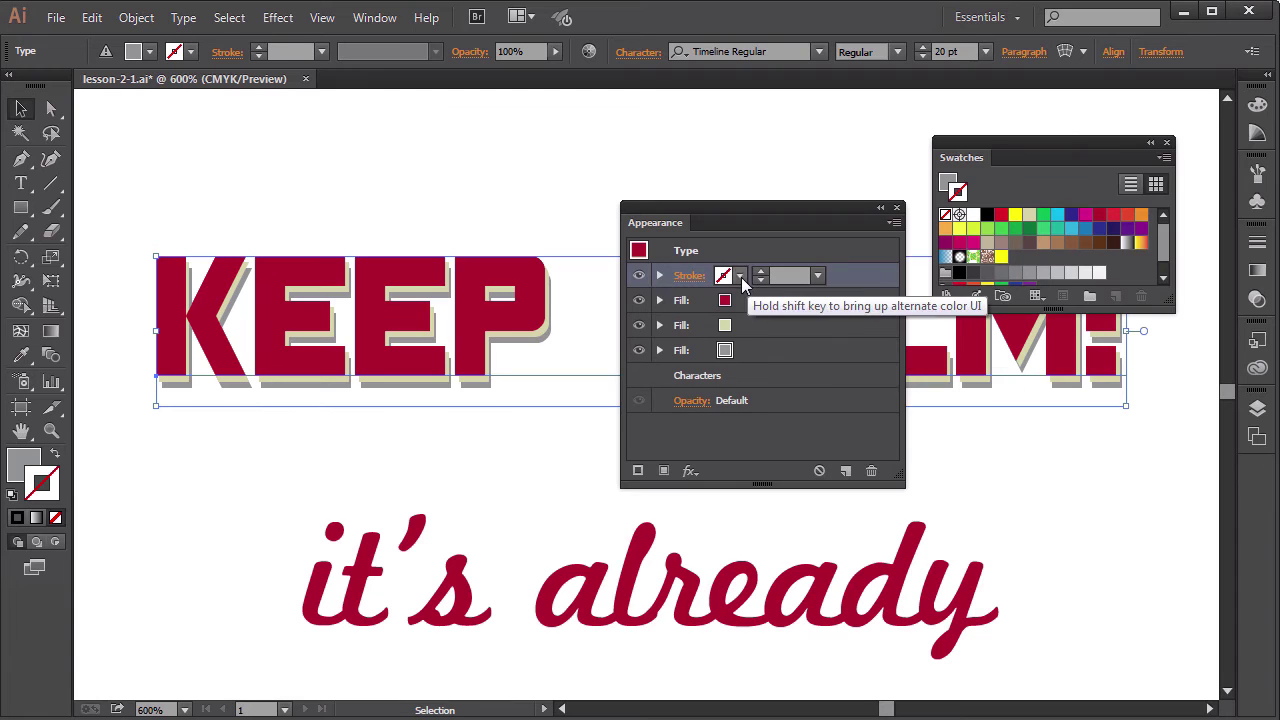
# Step: Give the KEEP CALM! text a white stroke with a 0.5 pt weight and open the stroke's detailed options
pyautogui.click(741, 281)
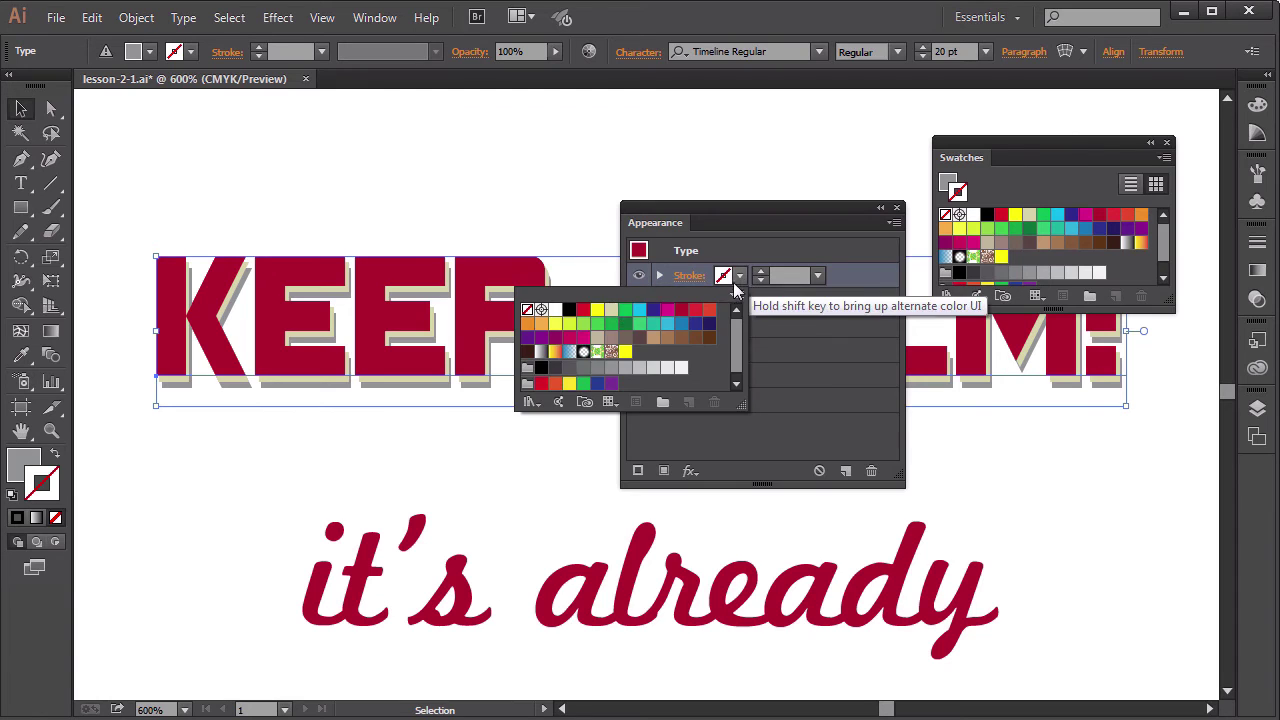
pyautogui.click(556, 310)
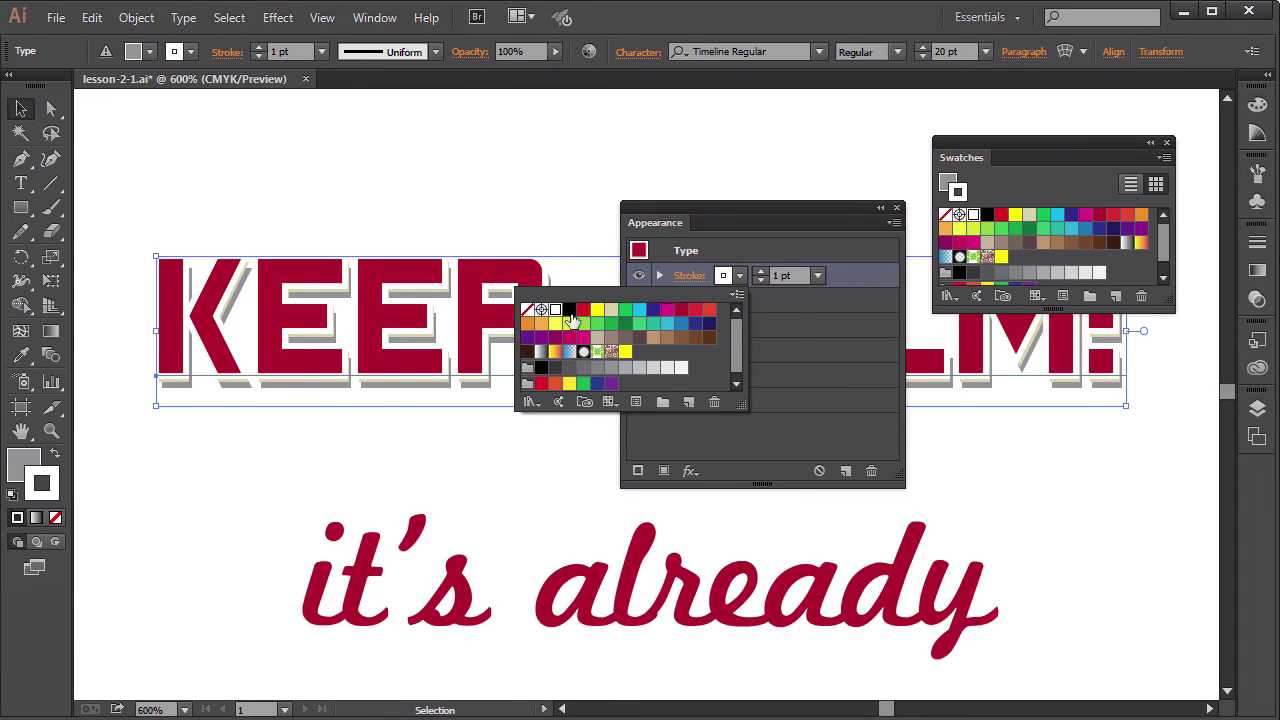
pyautogui.click(818, 276)
pyautogui.click(816, 275)
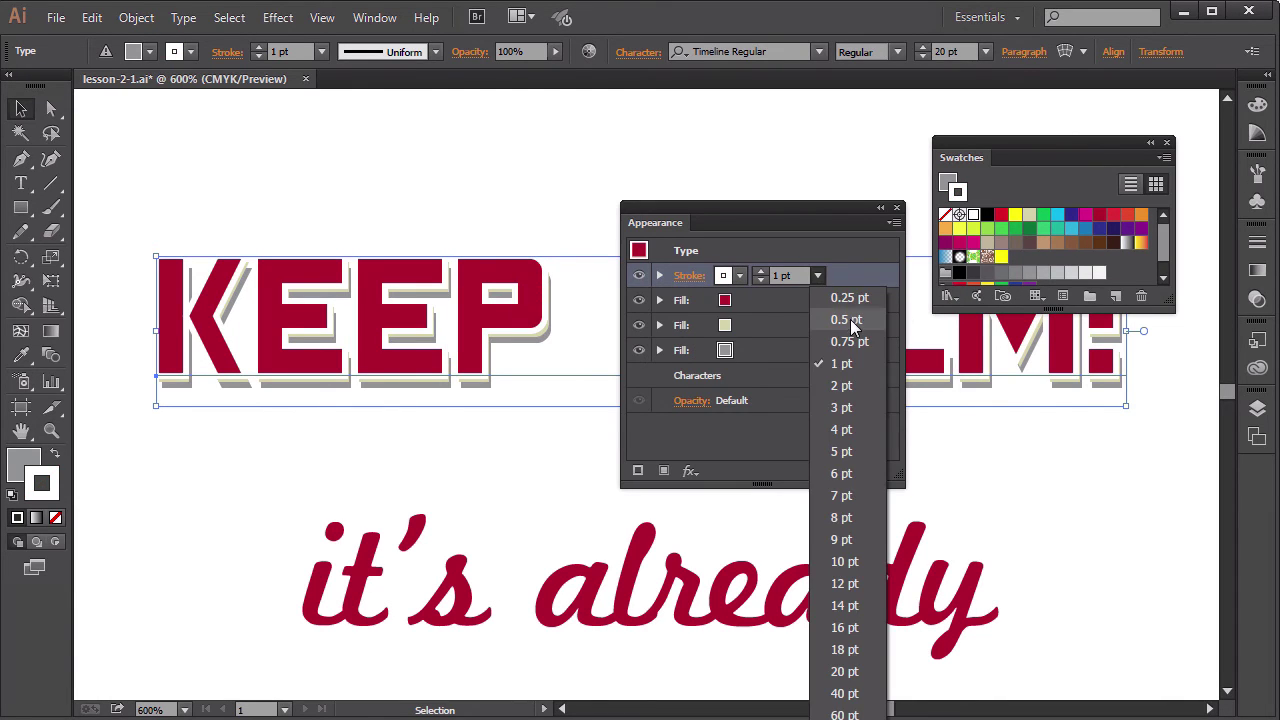
pyautogui.click(852, 319)
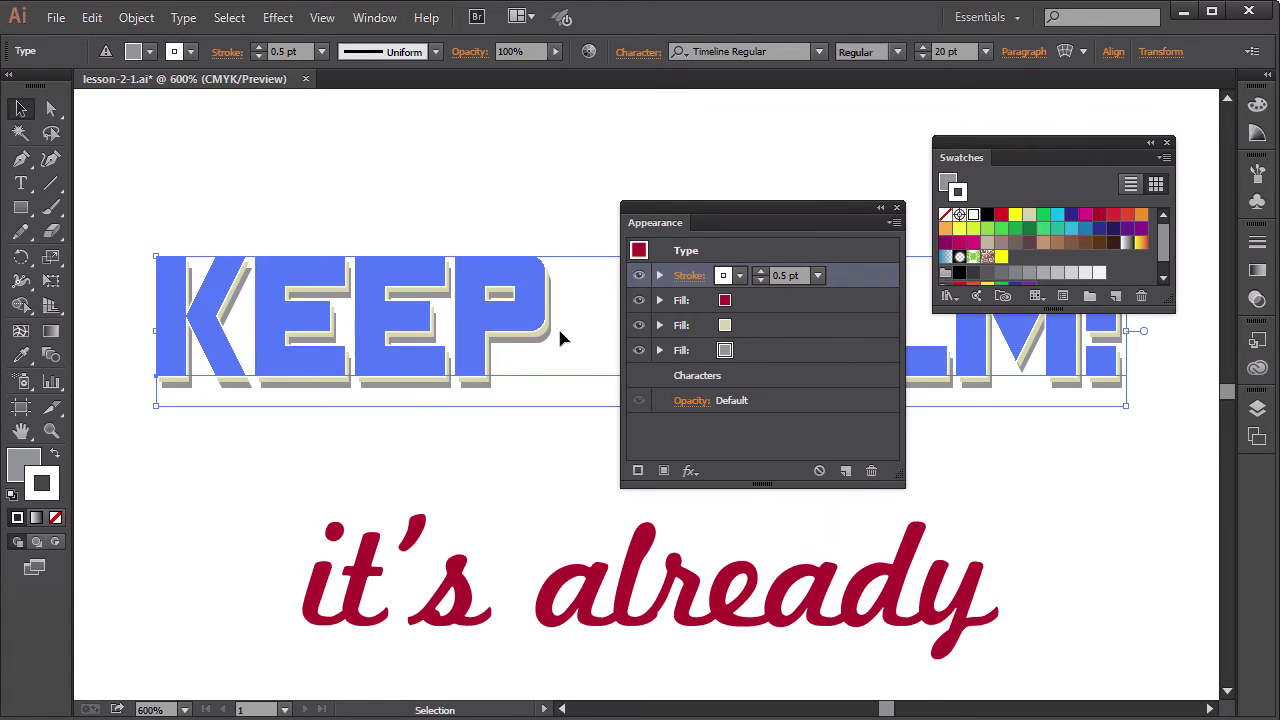
pyautogui.click(689, 278)
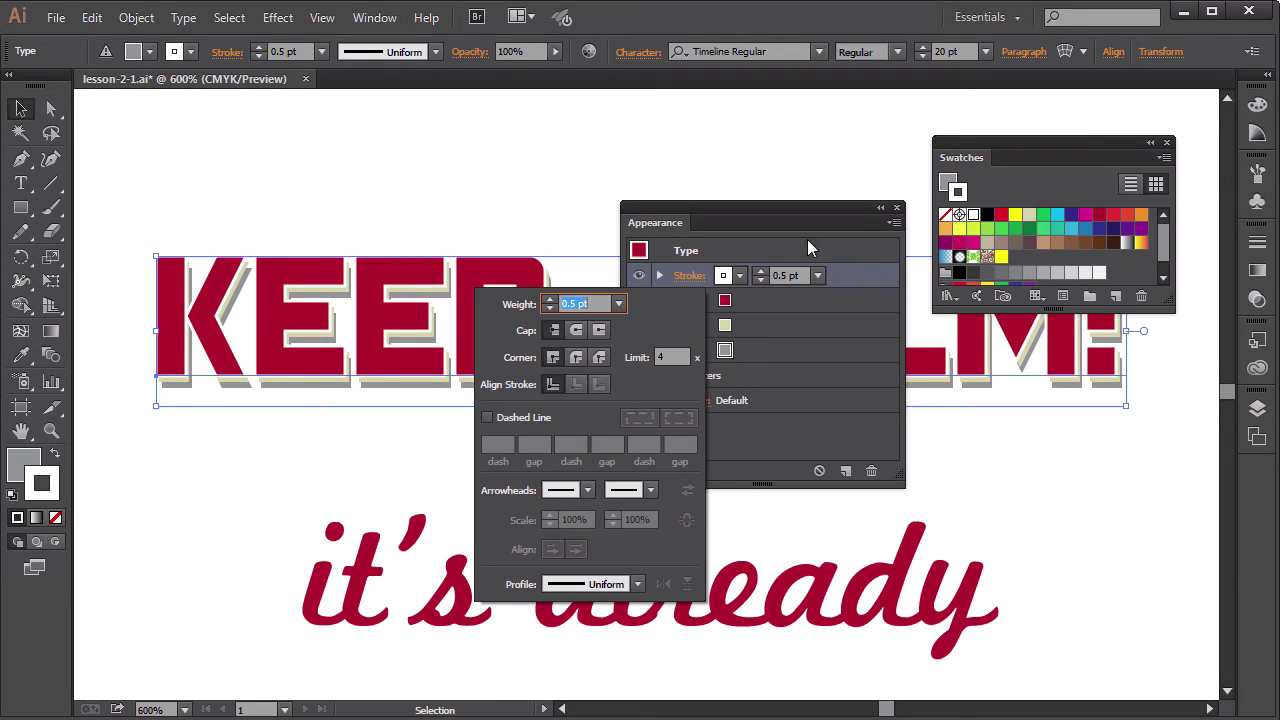
# Step: Apply an Offset Path effect of -0.25 pt to the white stroke of the KEEP CALM! text
pyautogui.click(763, 249)
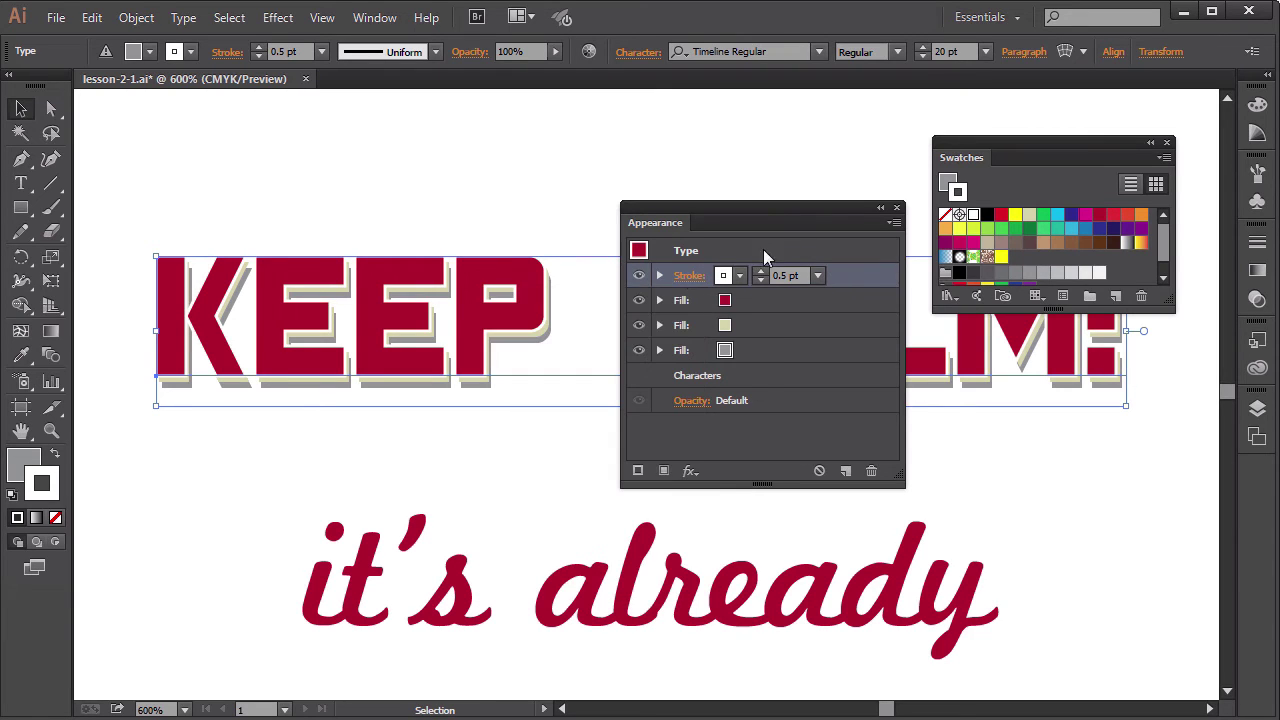
pyautogui.click(659, 275)
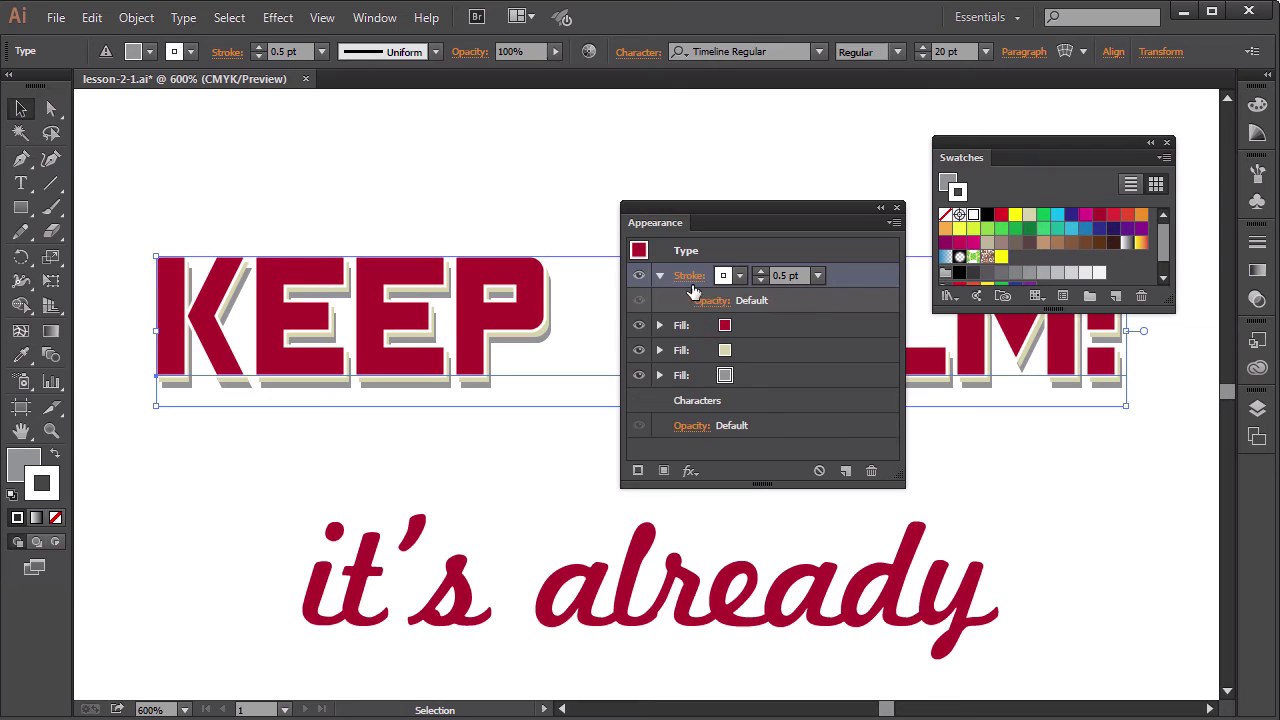
pyautogui.click(691, 470)
pyautogui.moveTo(716, 610)
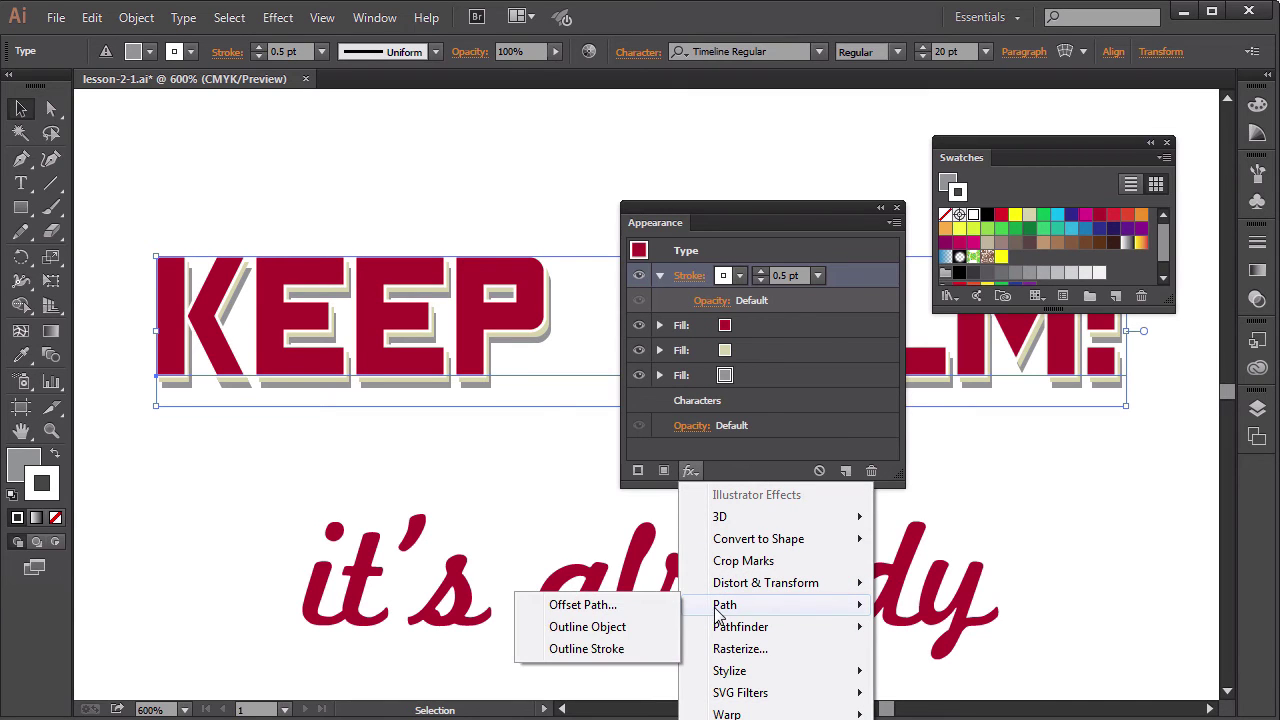
pyautogui.click(566, 606)
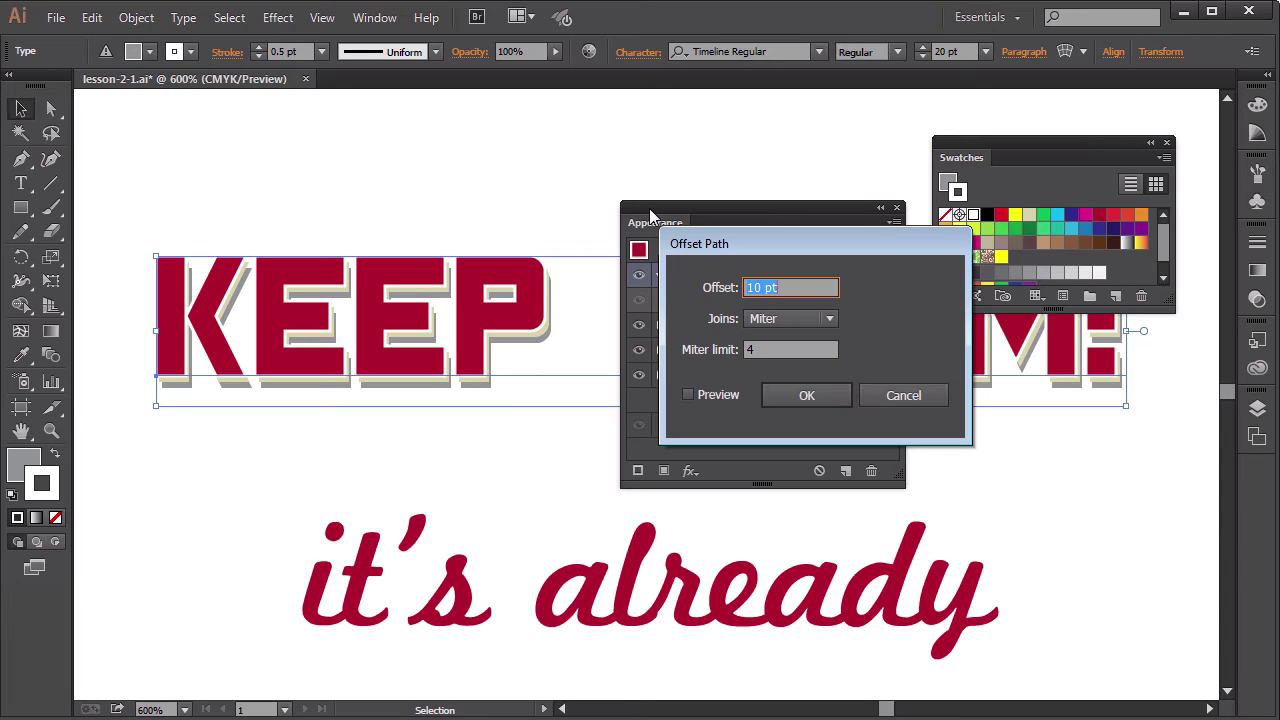
pyautogui.write('-0.25')
pyautogui.click(688, 395)
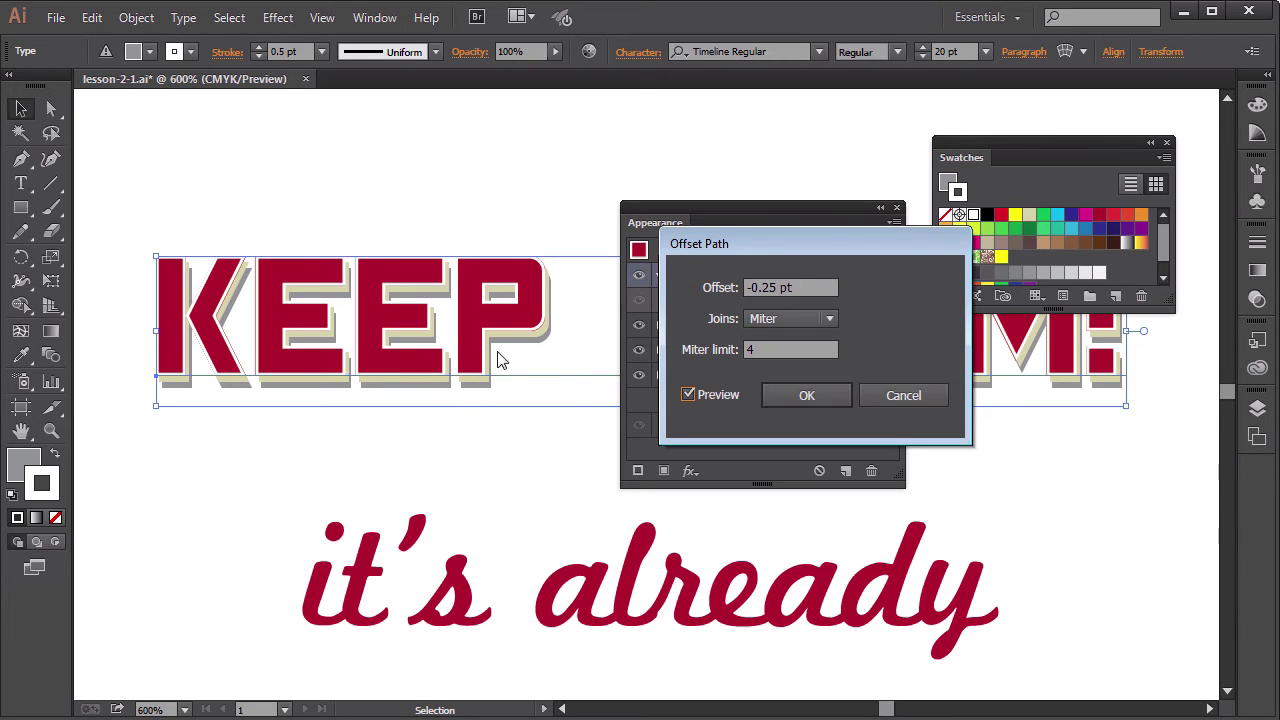
pyautogui.click(807, 395)
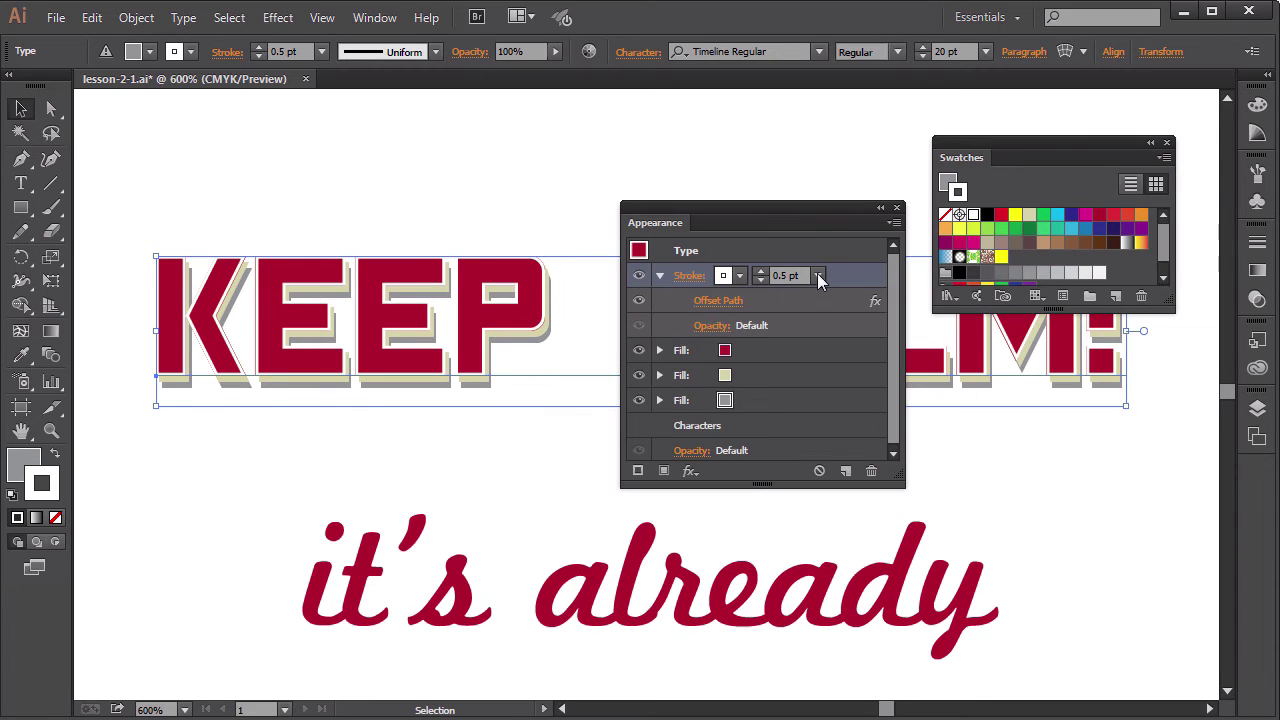
# Step: Set the white stroke's weight on the KEEP CALM! text to 0.75 pt and deselect the text
pyautogui.click(817, 275)
pyautogui.click(842, 343)
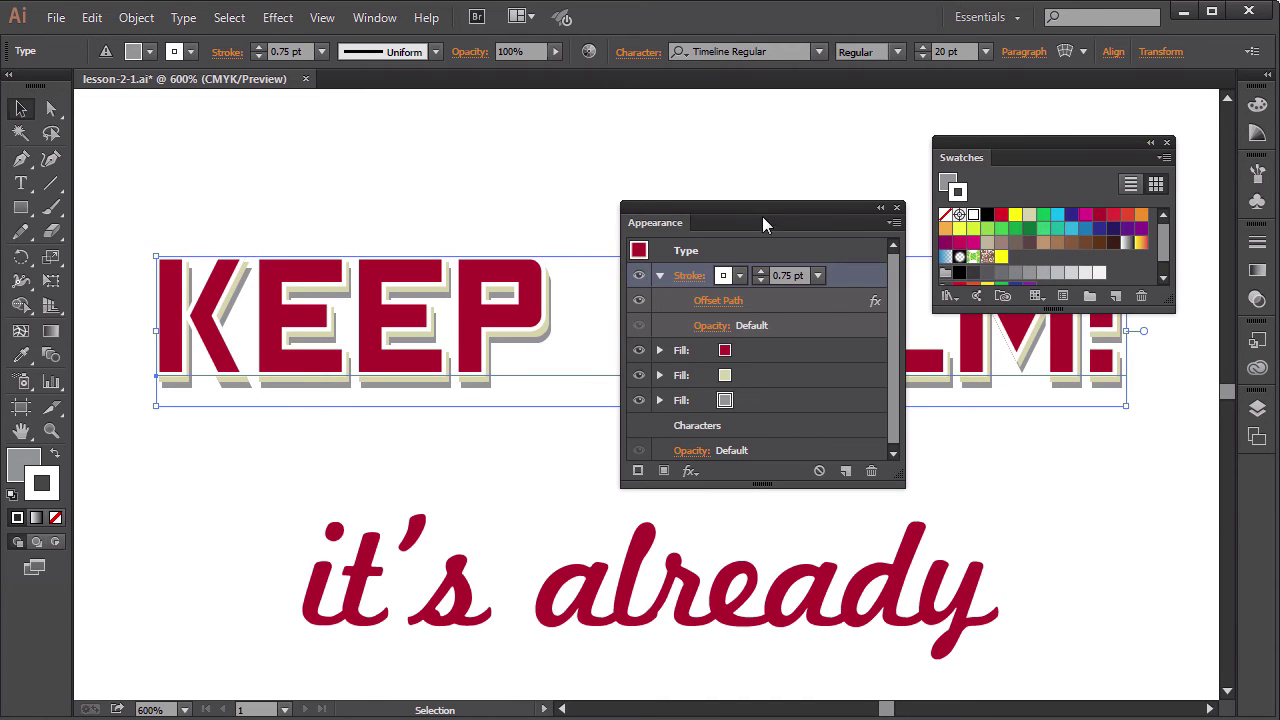
pyautogui.moveTo(740, 213); pyautogui.dragTo(1008, 352)
pyautogui.hotkey('ctrl', '0')
pyautogui.click(585, 540)
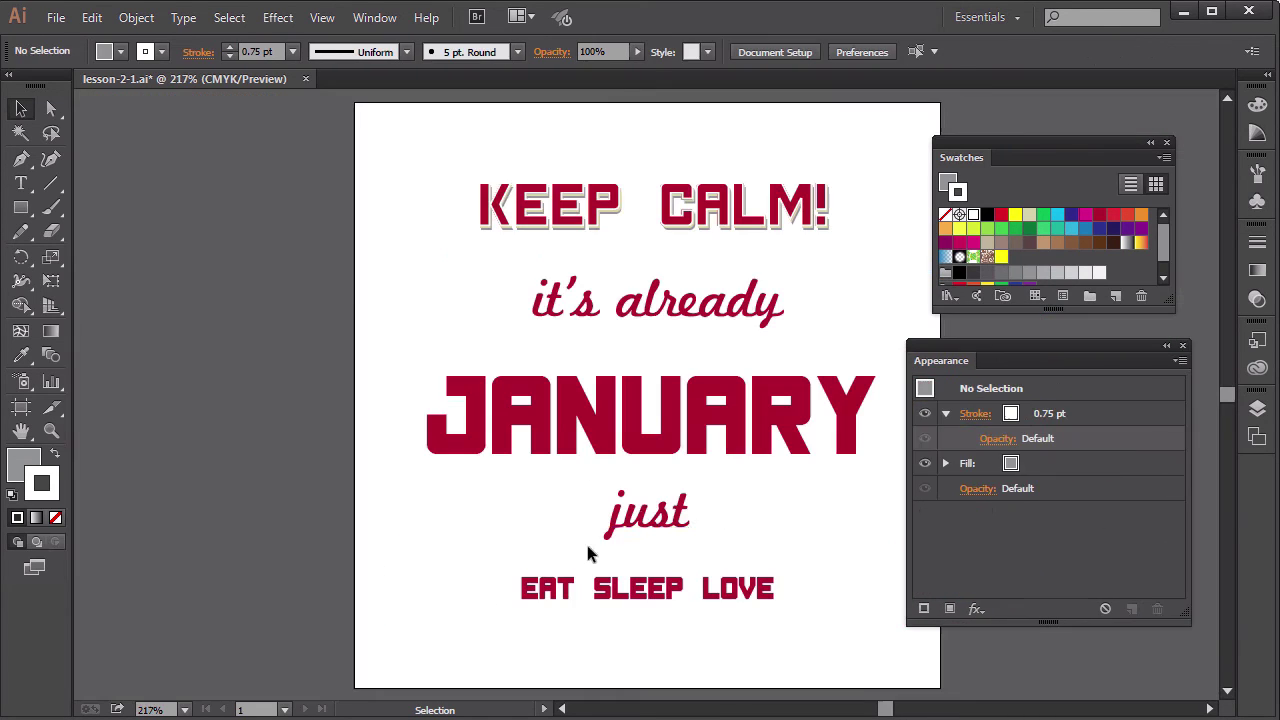
# Step: Select the just, JANUARY, it's already and KEEP CALM! text lines together and delete them
pyautogui.click(660, 505)
pyautogui.keyDown('shift'); pyautogui.click(718, 345); pyautogui.keyUp('shift')
pyautogui.keyDown('shift'); pyautogui.click(733, 299); pyautogui.keyUp('shift')
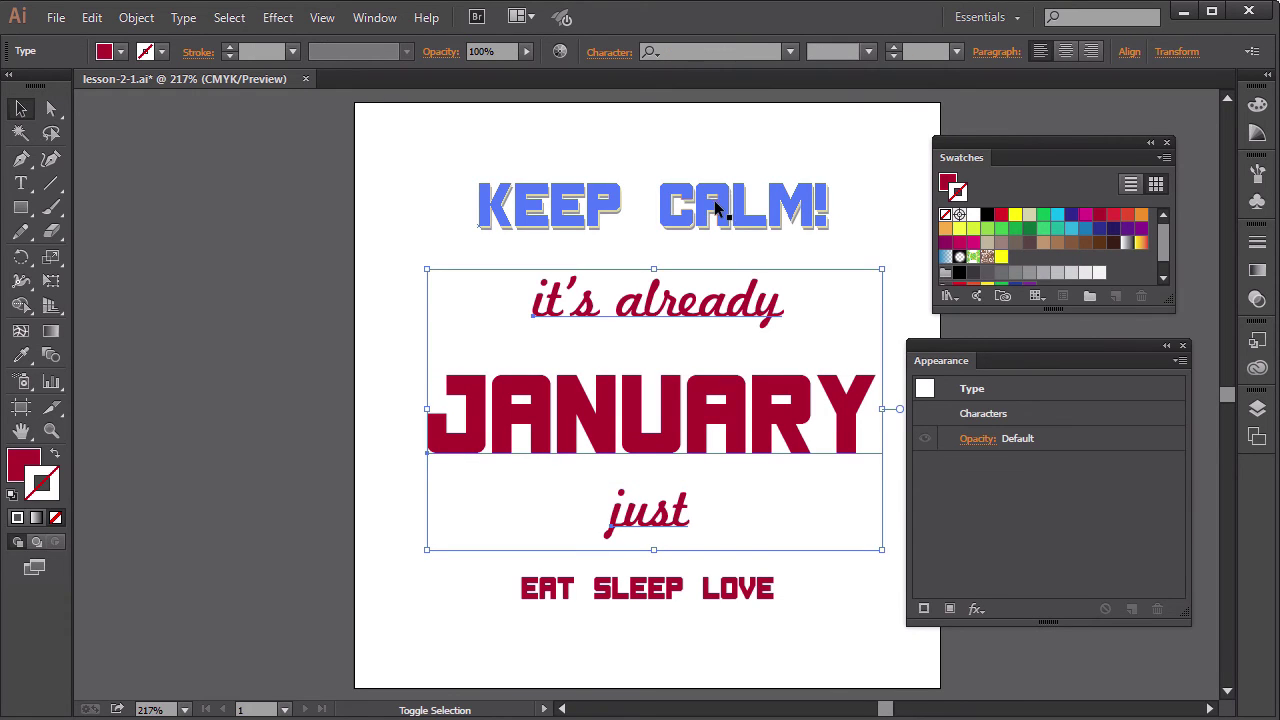
pyautogui.keyDown('shift'); pyautogui.click(690, 205); pyautogui.keyUp('shift')
pyautogui.press('Delete')
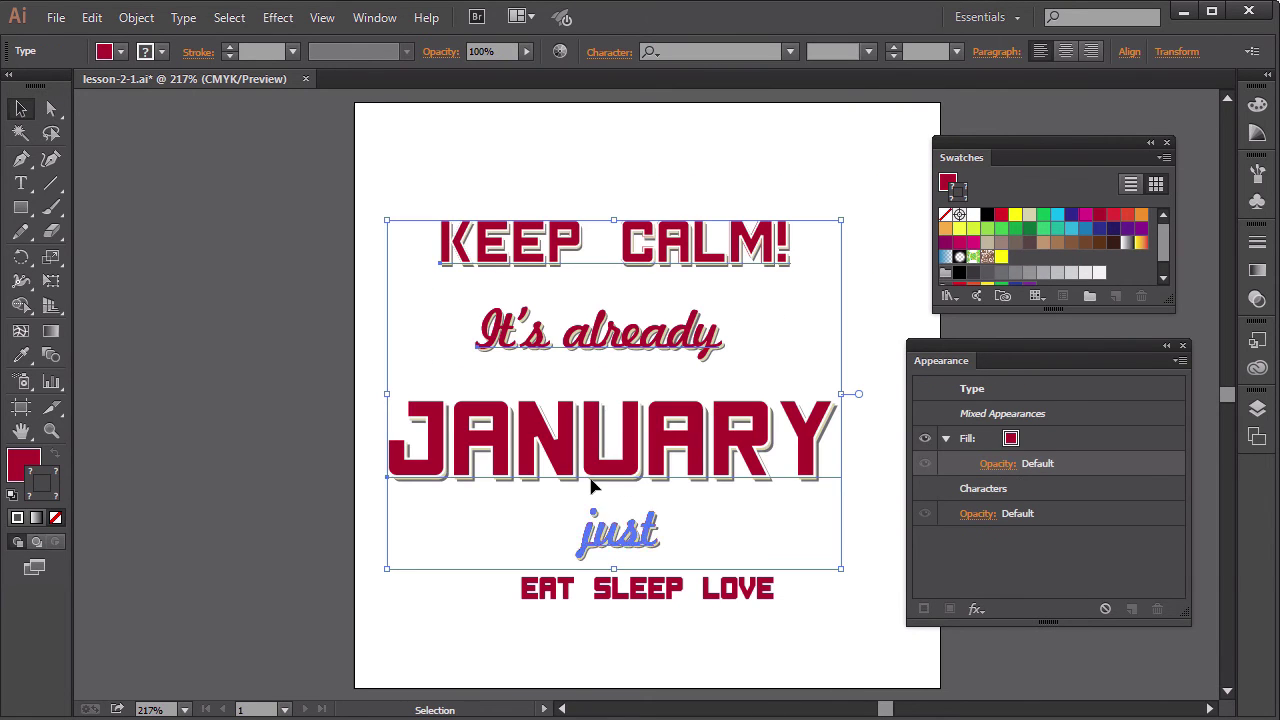
# Step: Move the four styled text lines into the place of the deleted ones and deselect them
pyautogui.moveTo(653, 460); pyautogui.dragTo(672, 430)
pyautogui.click(453, 345)
pyautogui.hscroll(1, 205, 481)
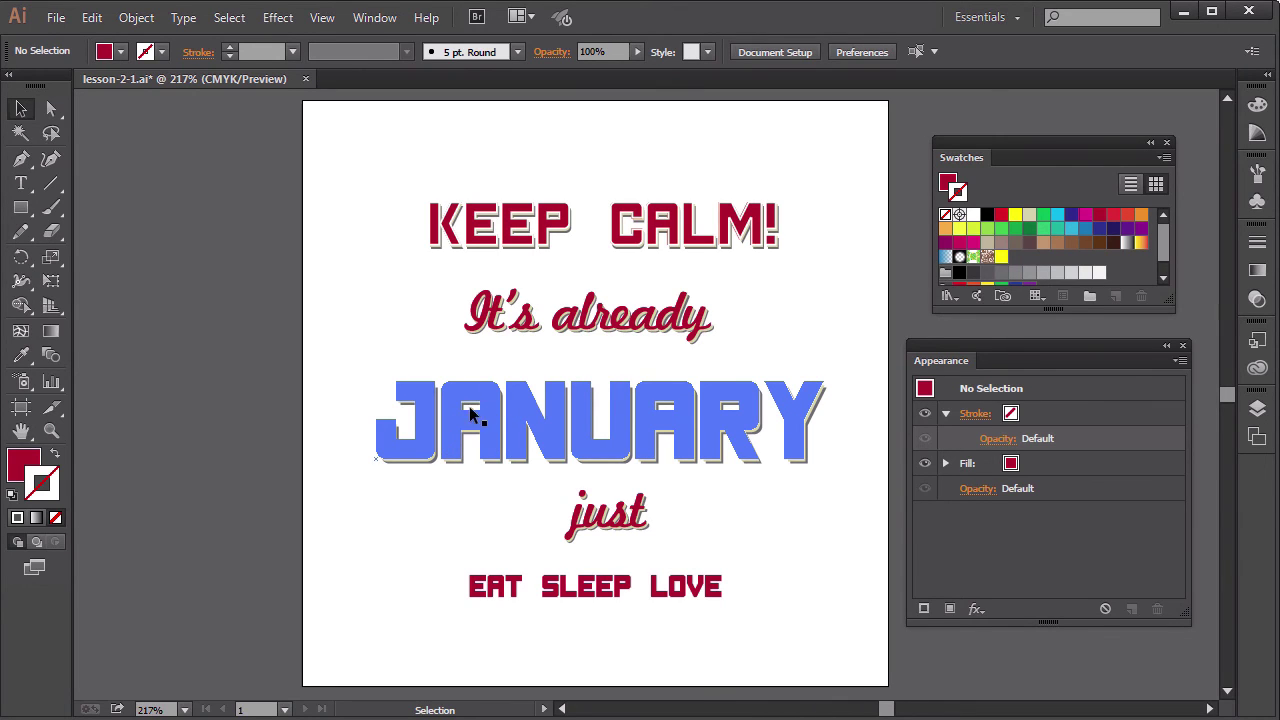
# Step: Replace the word JANUARY with FEBRUARY and shift it about 16 pt to the left to center it
pyautogui.press('t')
pyautogui.moveTo(799, 400); pyautogui.dragTo(257, 442)
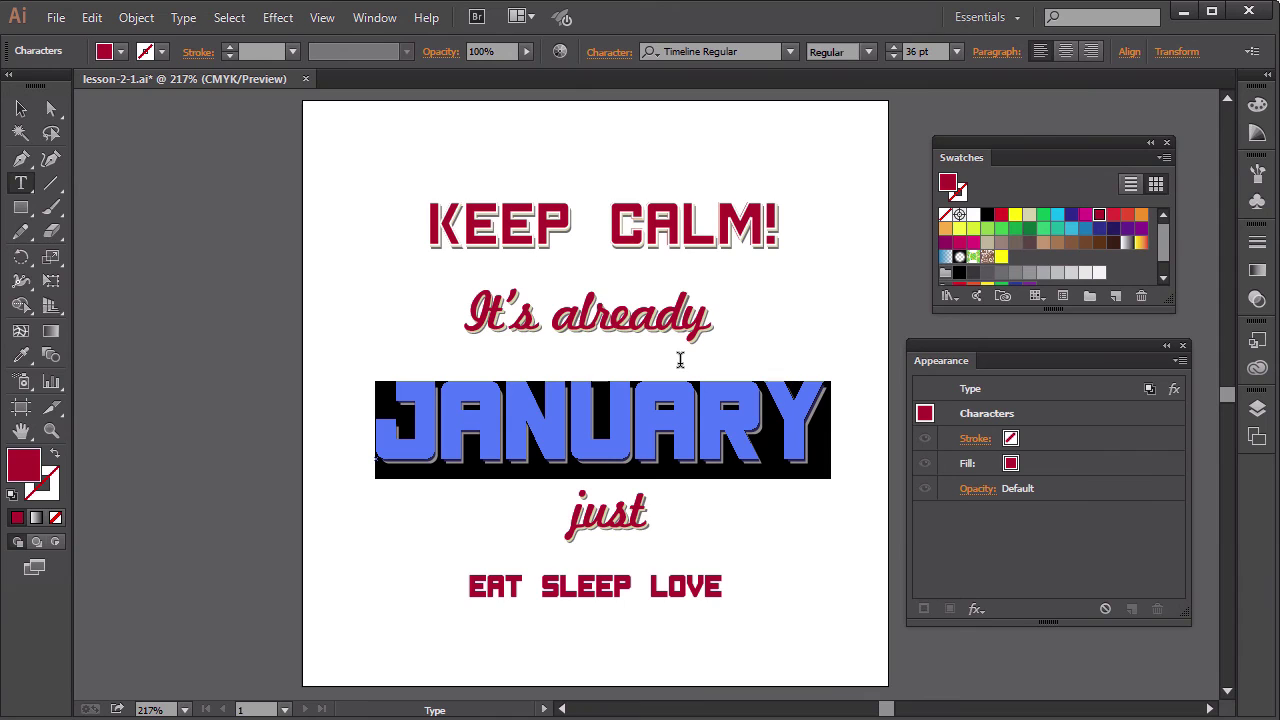
pyautogui.write('FEBRU')
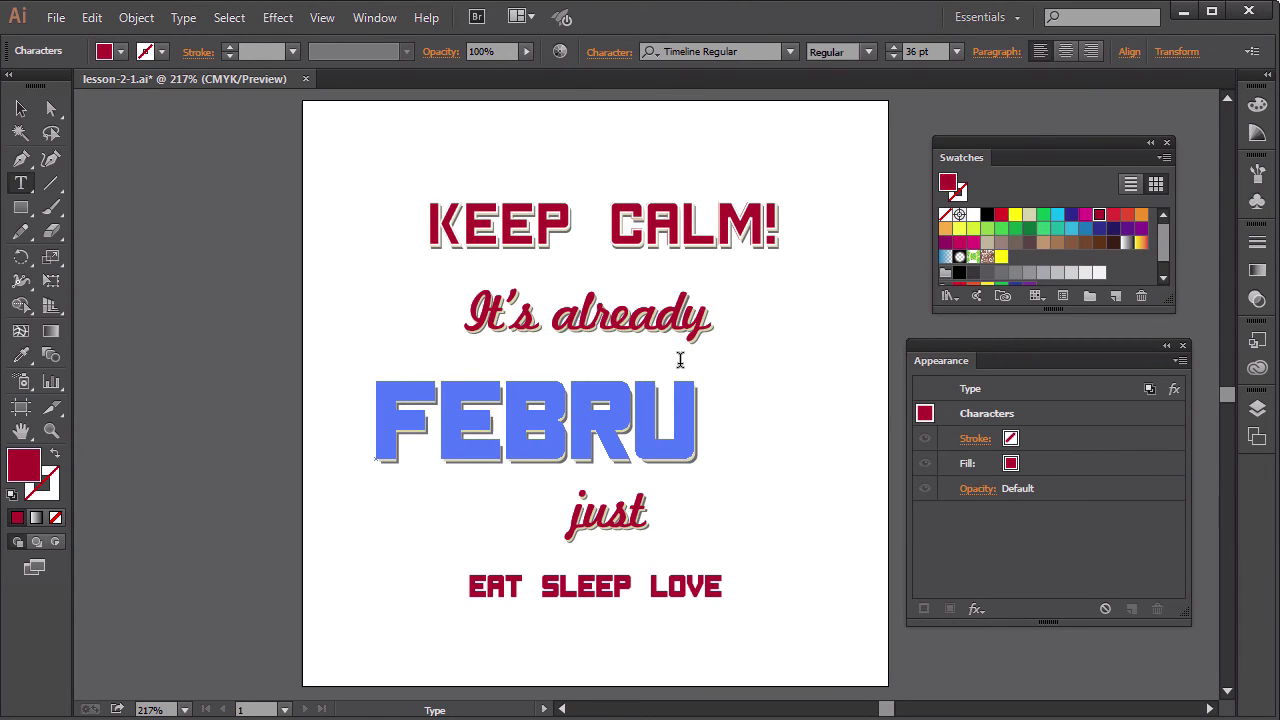
pyautogui.write('ARY')
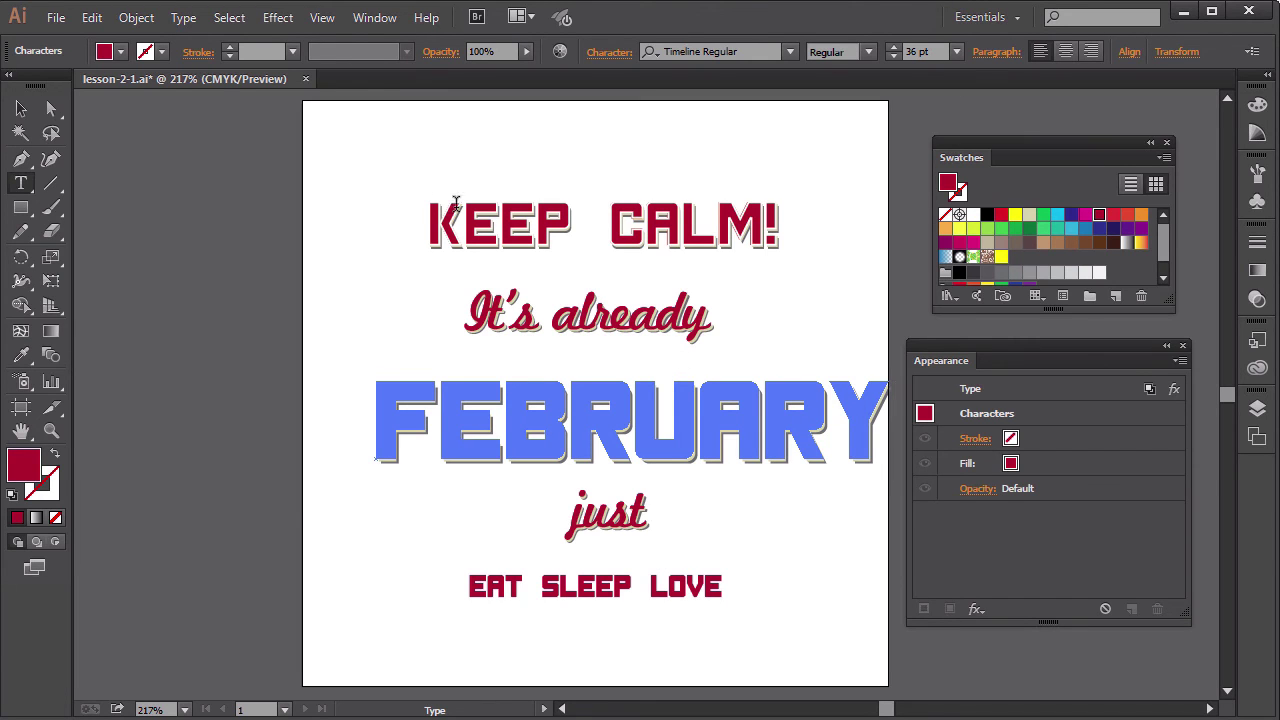
pyautogui.click(20, 108)
pyautogui.moveTo(670, 403); pyautogui.dragTo(636, 403)
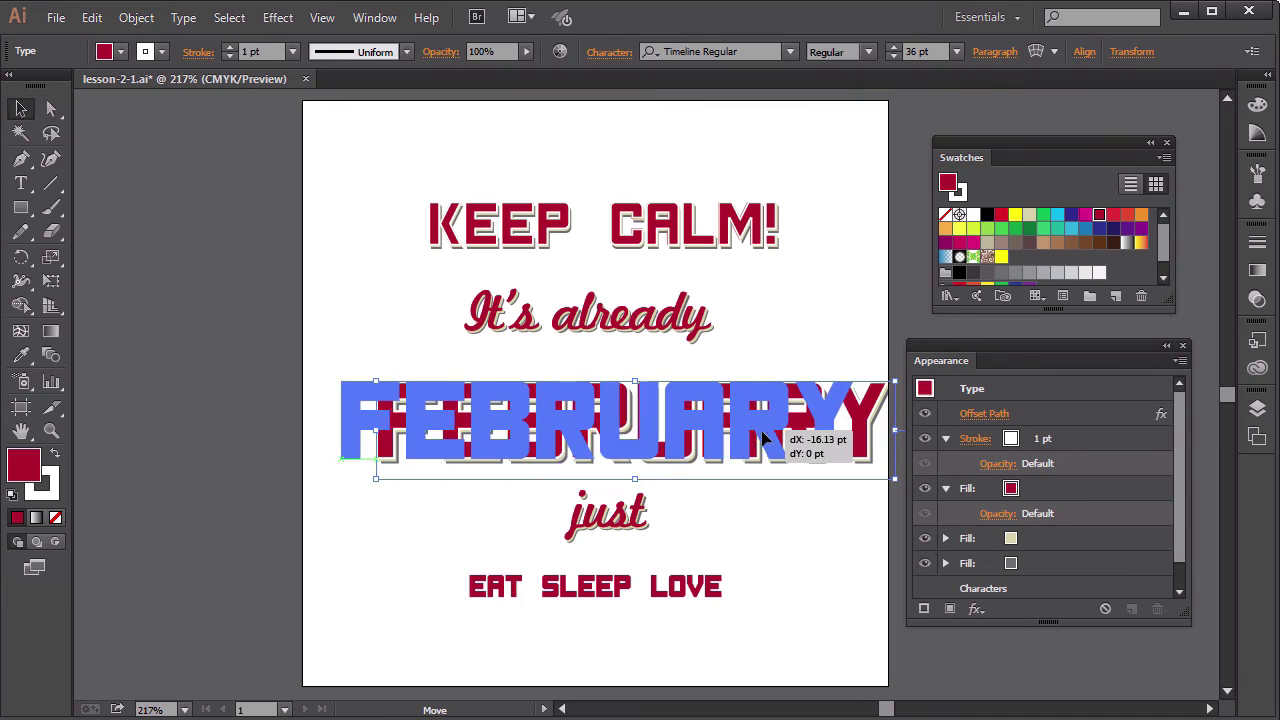
pyautogui.click(150, 440)
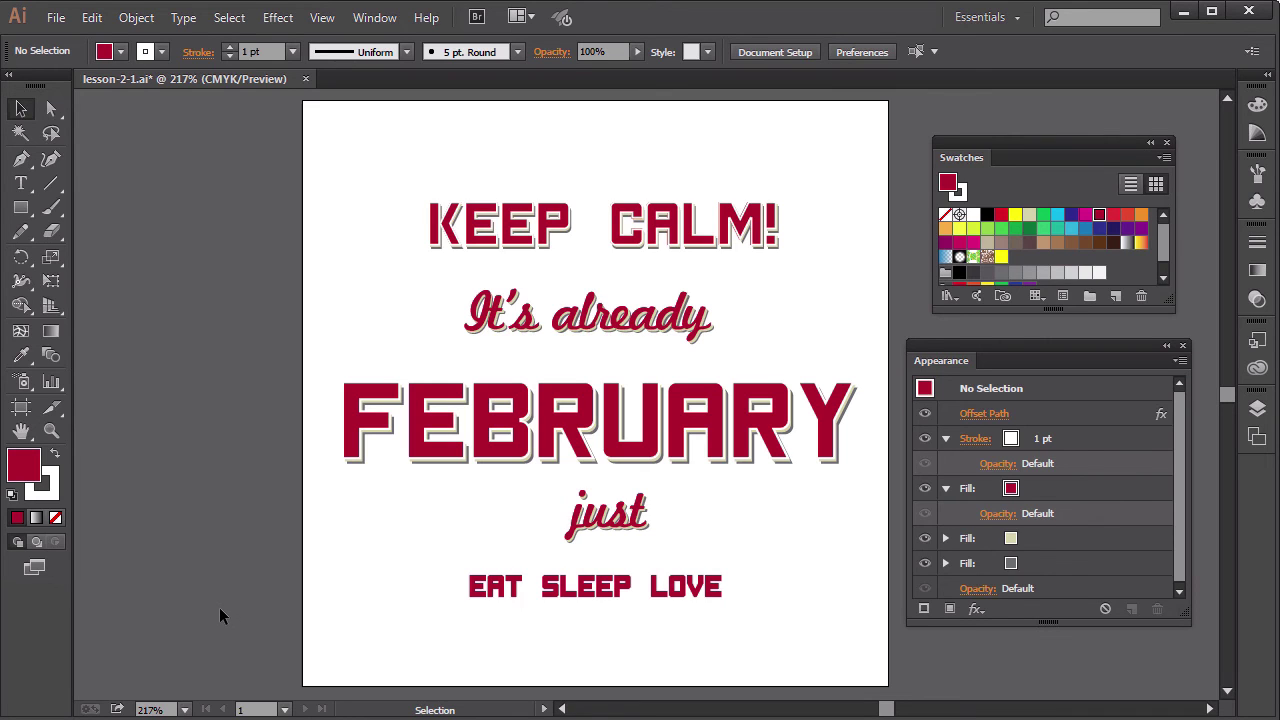
# Step: Undo the move and the wording change of the large month text
pyautogui.hotkey('ctrl', 'z')
pyautogui.hotkey('ctrl', 'z')
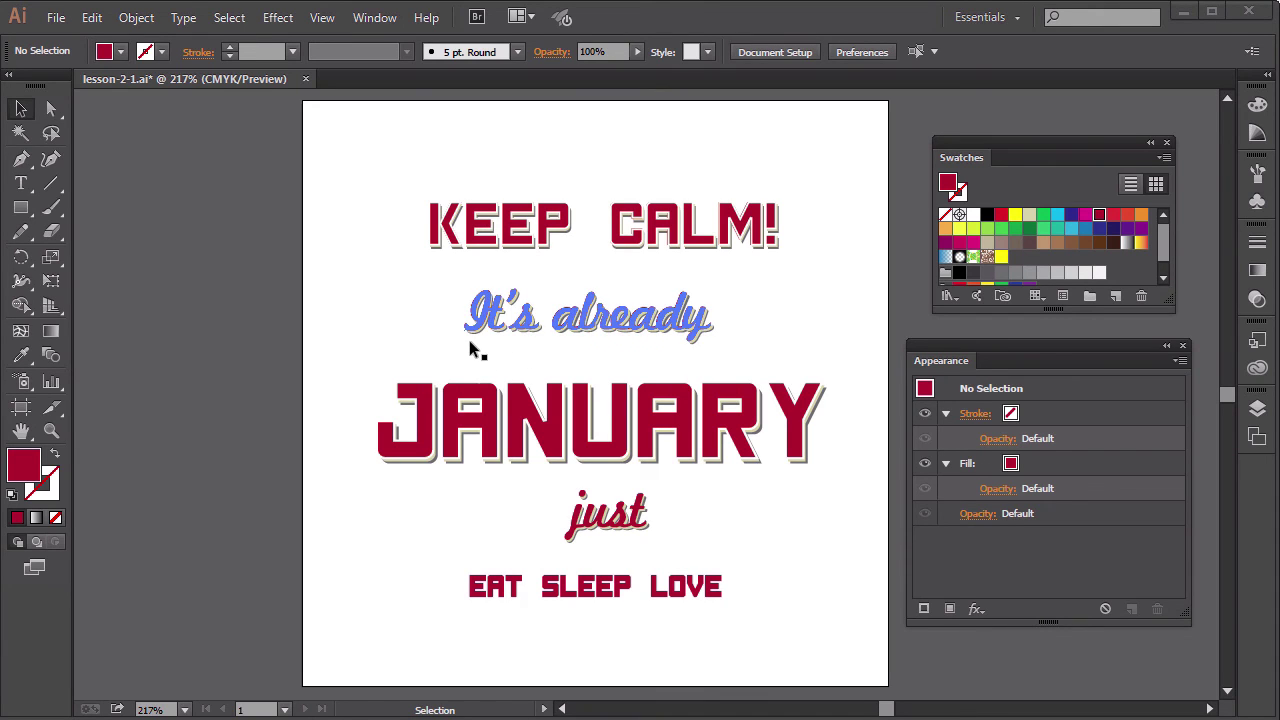
# Step: Apply a Transform effect to the It's already and just lines together, rotating them by 10°, and deselect them
pyautogui.click(596, 327)
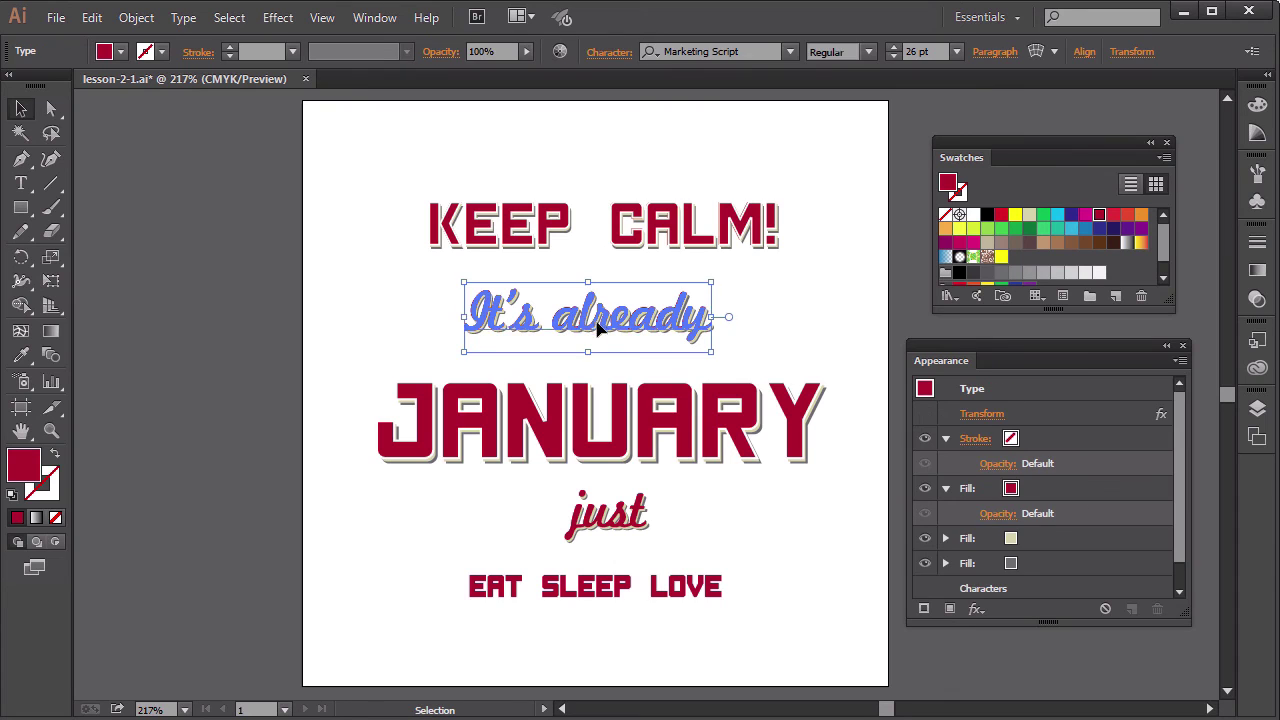
pyautogui.click(620, 527)
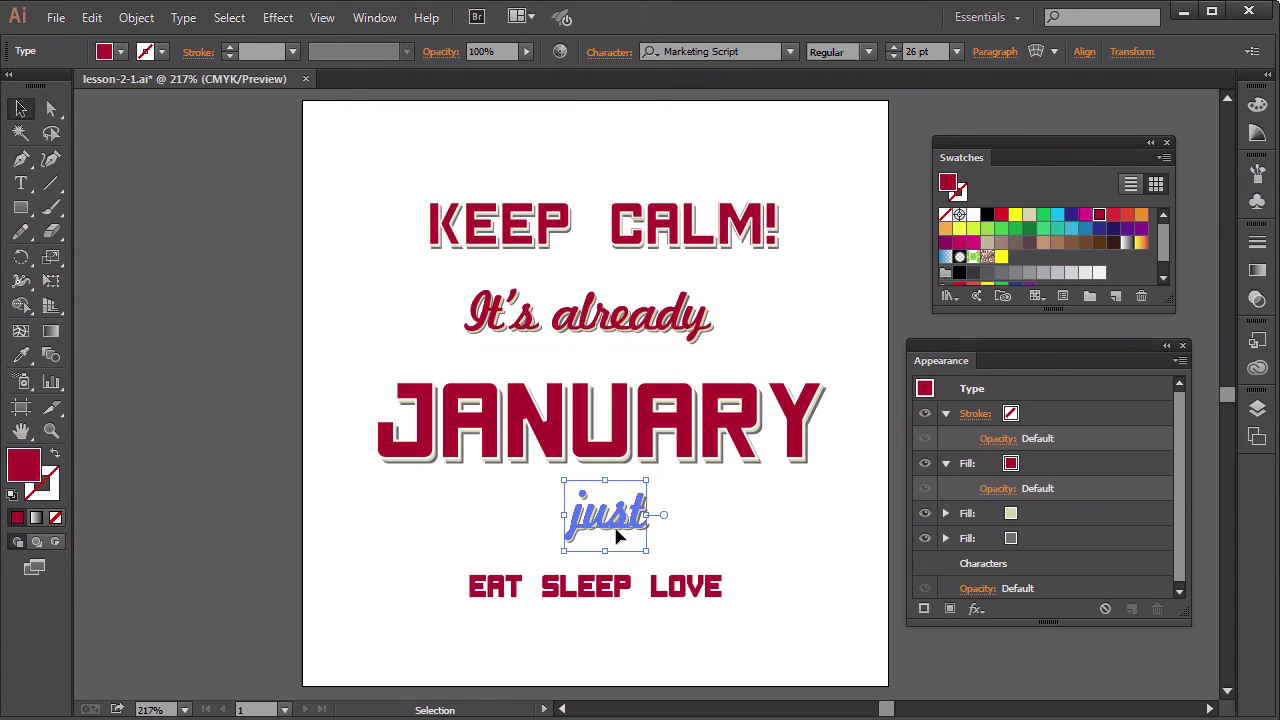
pyautogui.keyDown('shift'); pyautogui.click(670, 318); pyautogui.keyUp('shift')
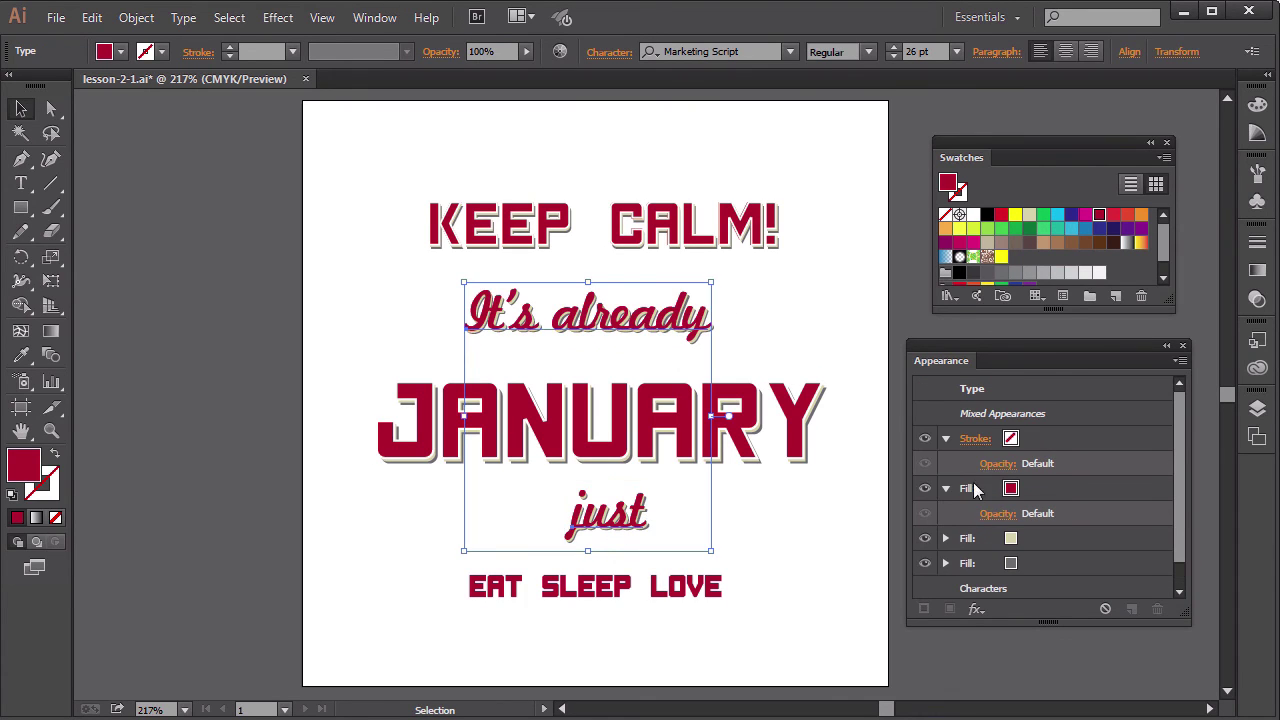
pyautogui.click(983, 611)
pyautogui.moveTo(1032, 205)
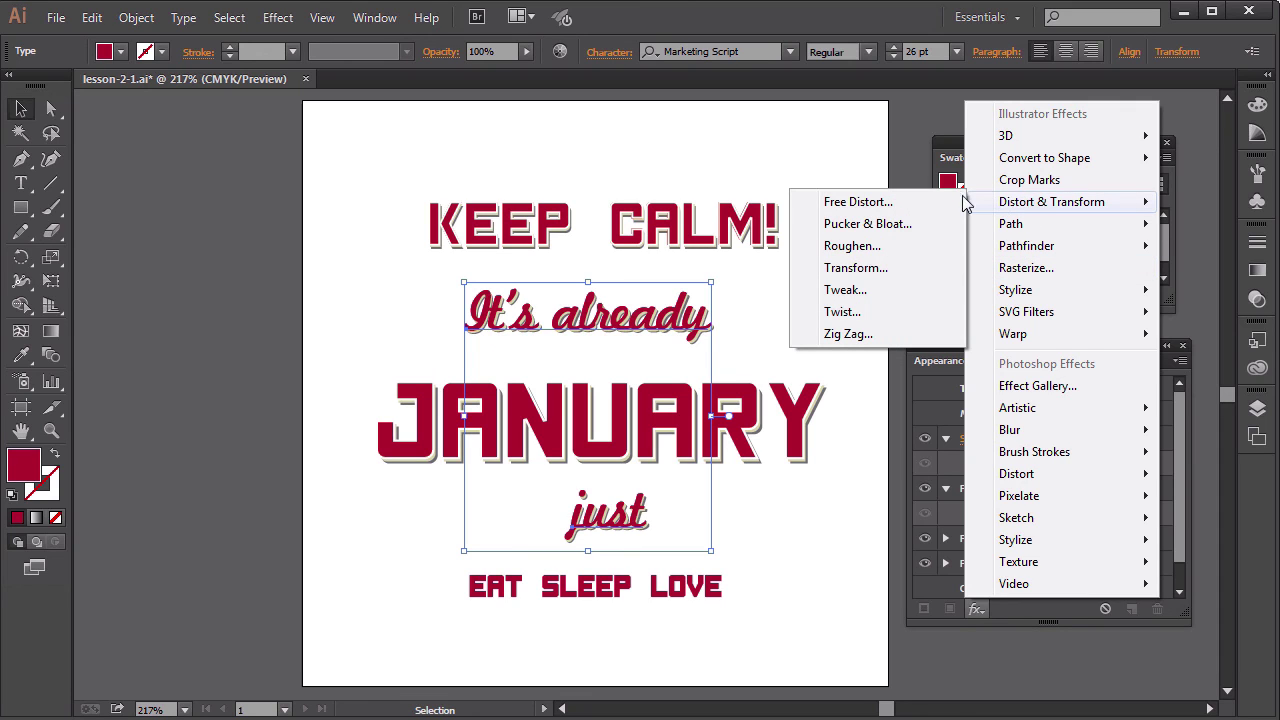
pyautogui.click(888, 272)
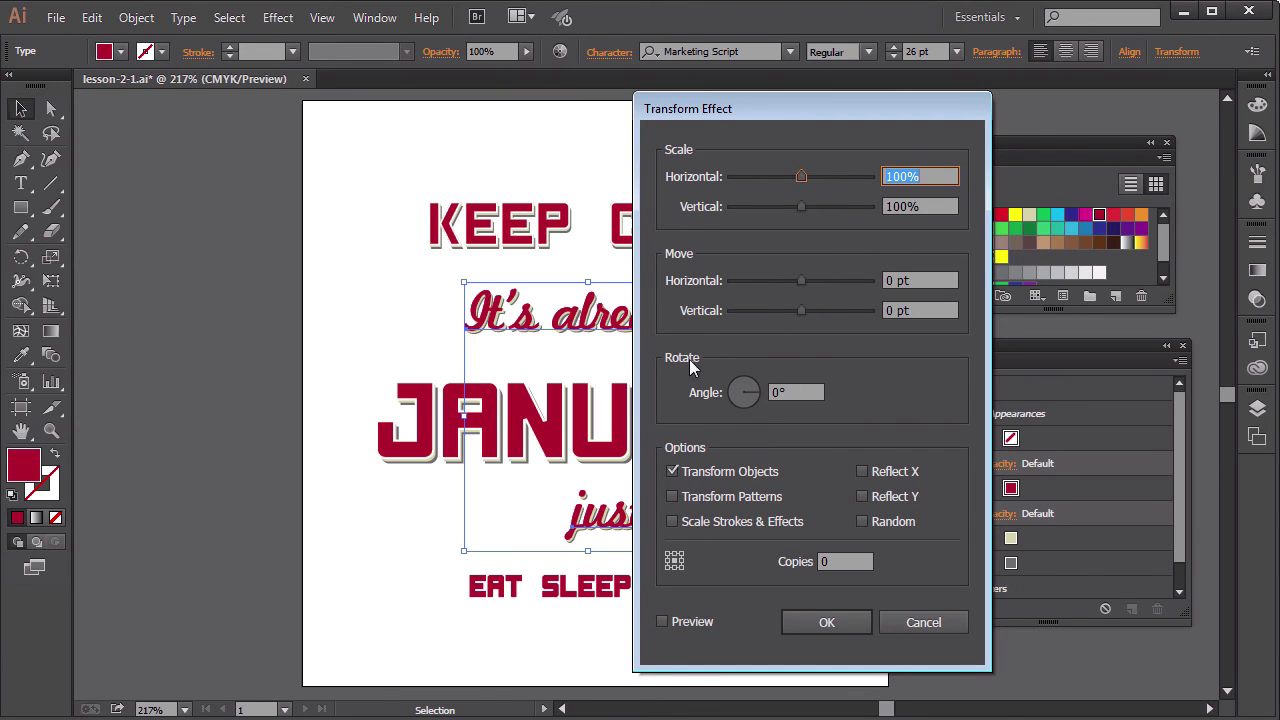
pyautogui.click(779, 391)
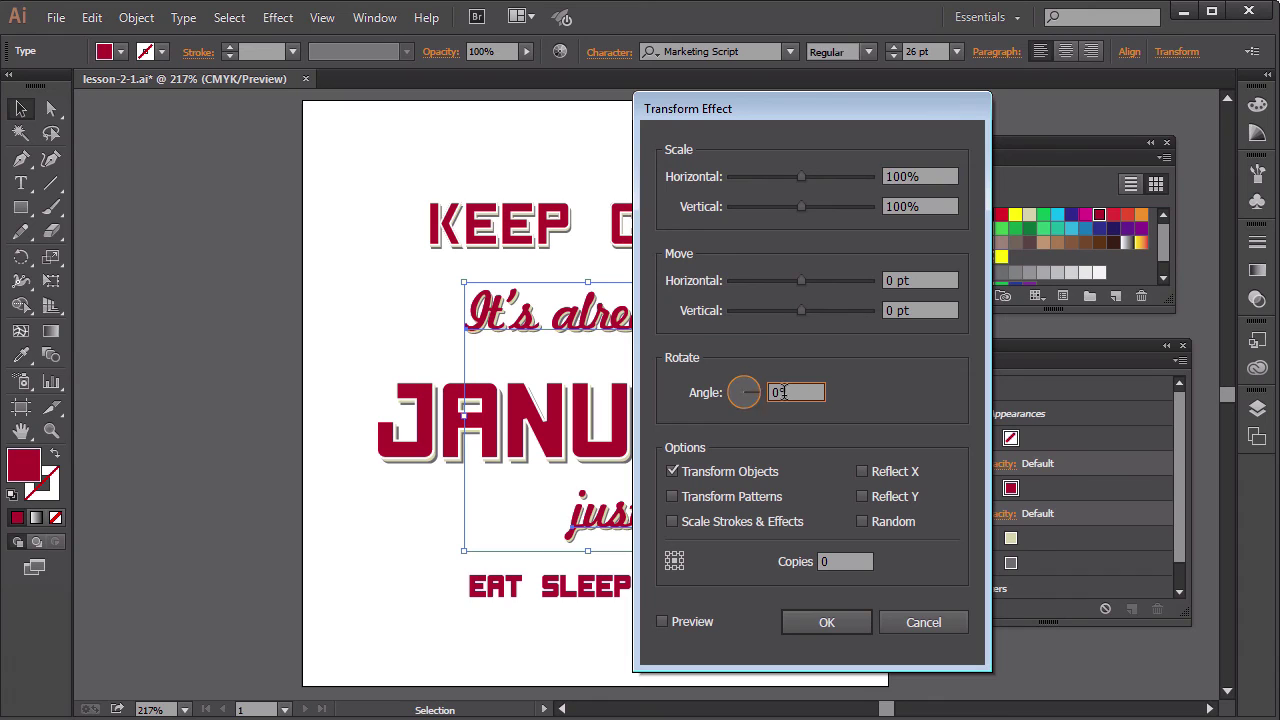
pyautogui.write('10')
pyautogui.click(660, 622)
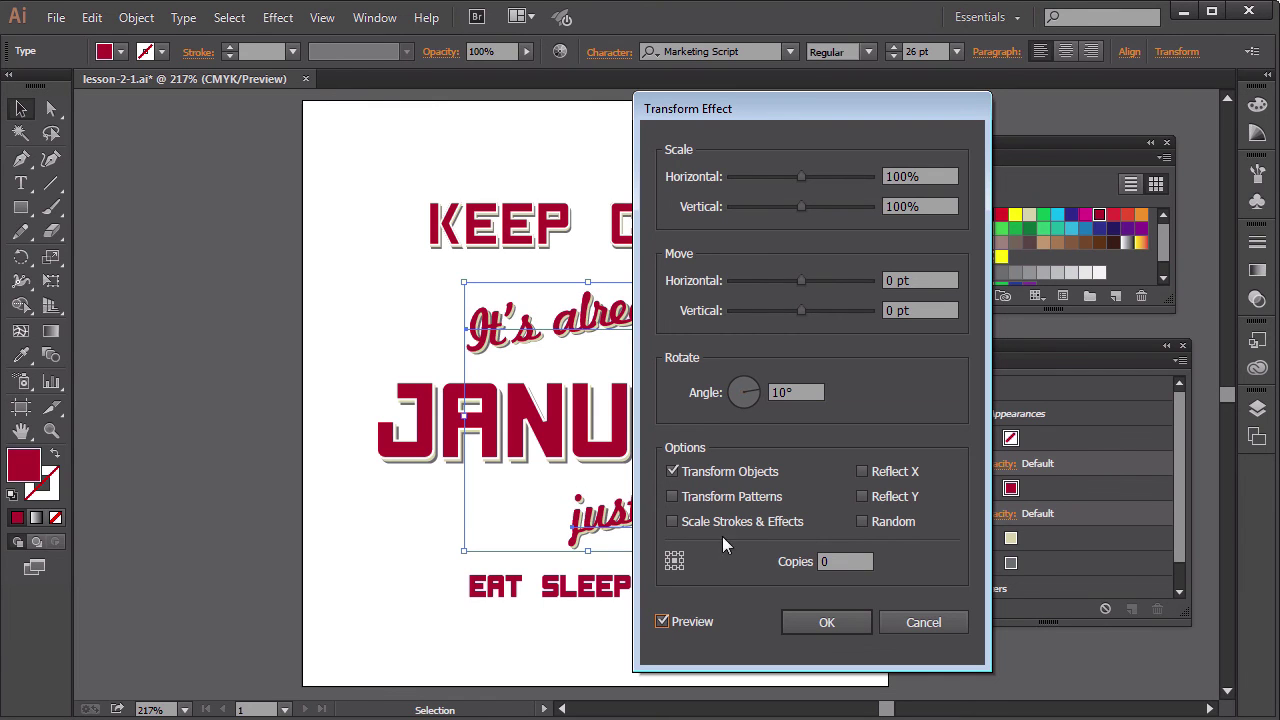
pyautogui.moveTo(744, 107); pyautogui.dragTo(893, 97)
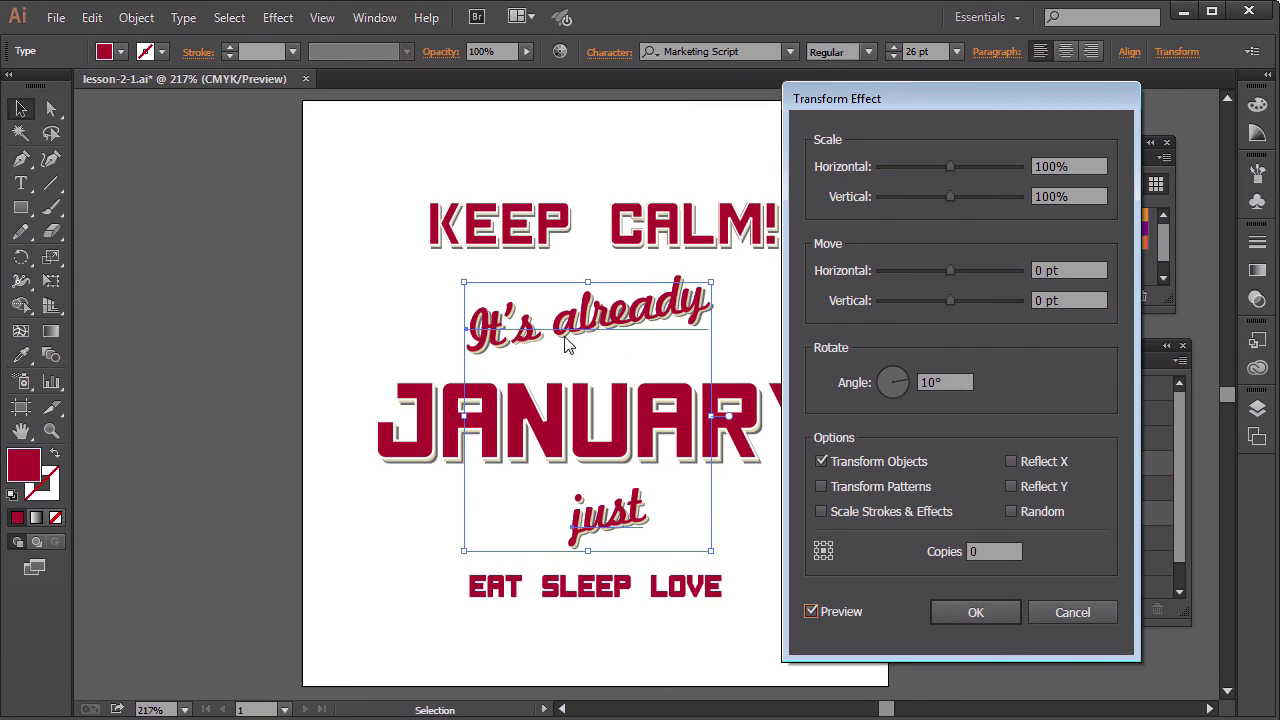
pyautogui.click(972, 612)
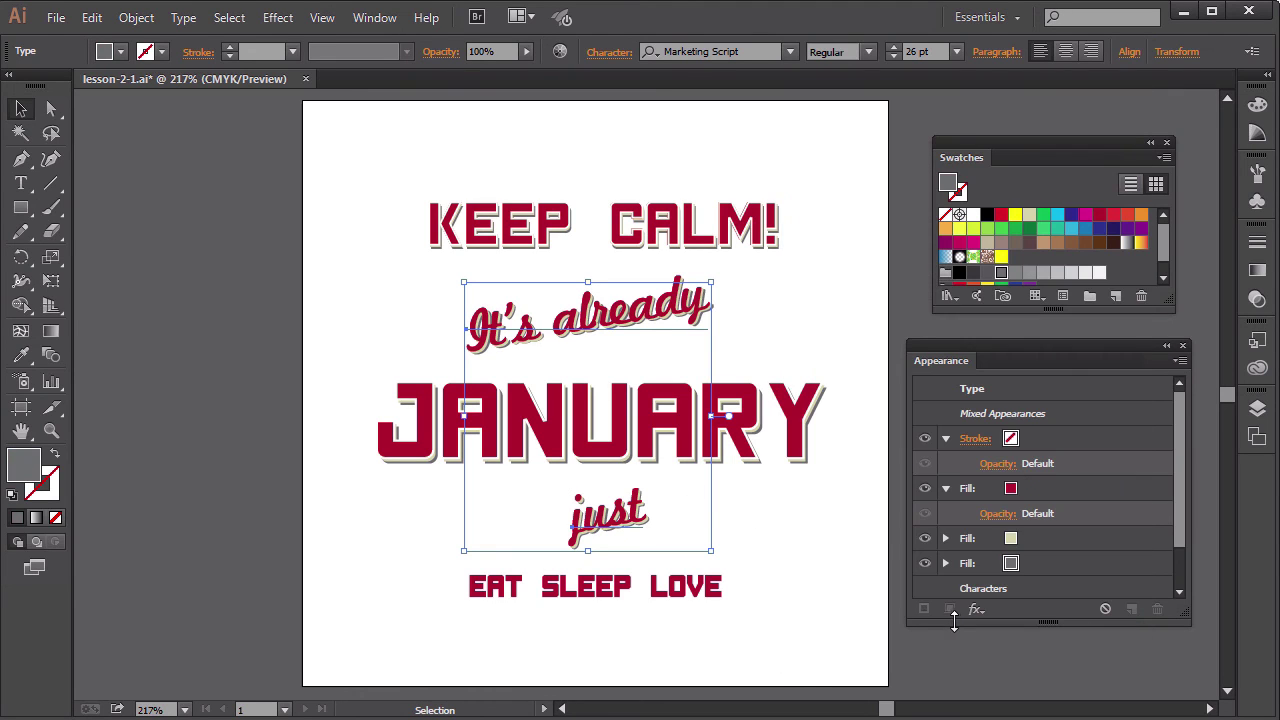
pyautogui.click(893, 647)
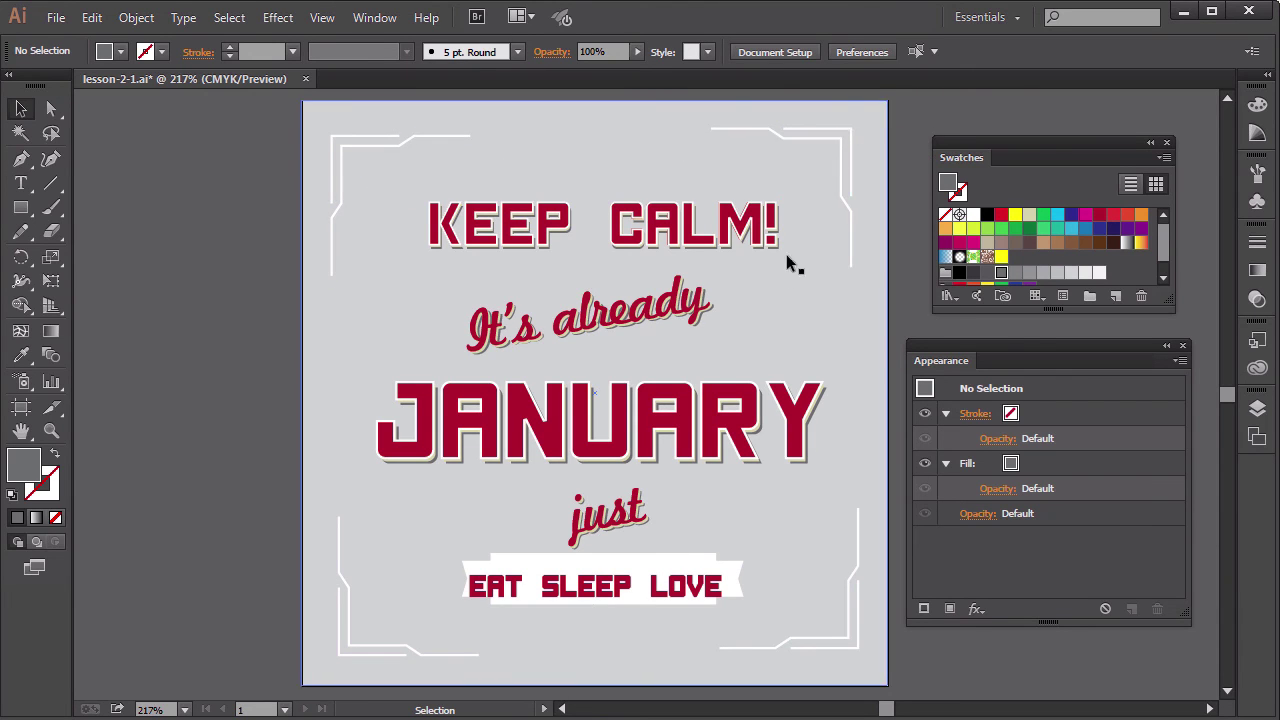
# Step: Nudge the three white banner shapes down and slightly left until they are centered behind the EAT SLEEP LOVE text
pyautogui.click(586, 565)
pyautogui.keyDown('shift'); pyautogui.click(735, 580); pyautogui.keyUp('shift')
pyautogui.keyDown('shift'); pyautogui.click(473, 570); pyautogui.keyUp('shift')
pyautogui.press('Down')
pyautogui.press('Down')
pyautogui.press('Down')
pyautogui.press('Down')
pyautogui.press('Down')
pyautogui.press('Down')
pyautogui.press('Down')
pyautogui.press('Down')
pyautogui.press('Down')
pyautogui.press('Down')
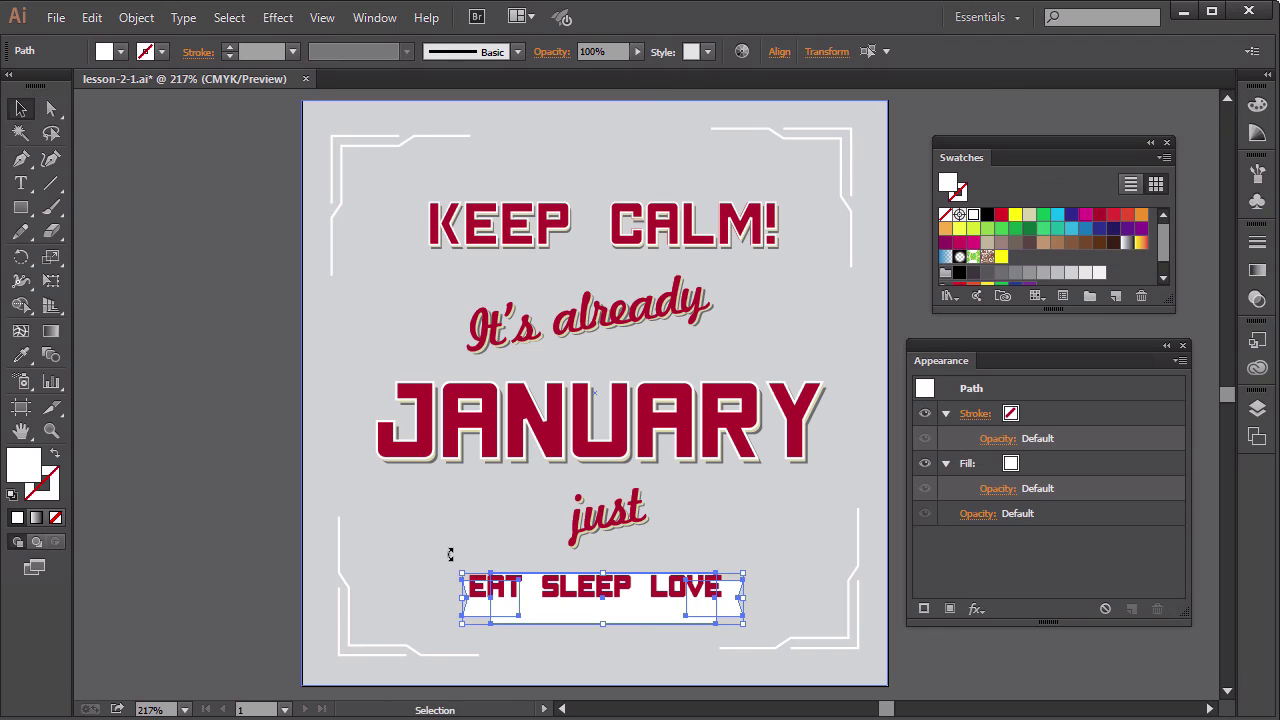
pyautogui.press('Up')
pyautogui.press('Up')
pyautogui.press('Up')
pyautogui.press('Up')
pyautogui.press('Up')
pyautogui.press('Left')
pyautogui.press('Left')
pyautogui.press('Left')
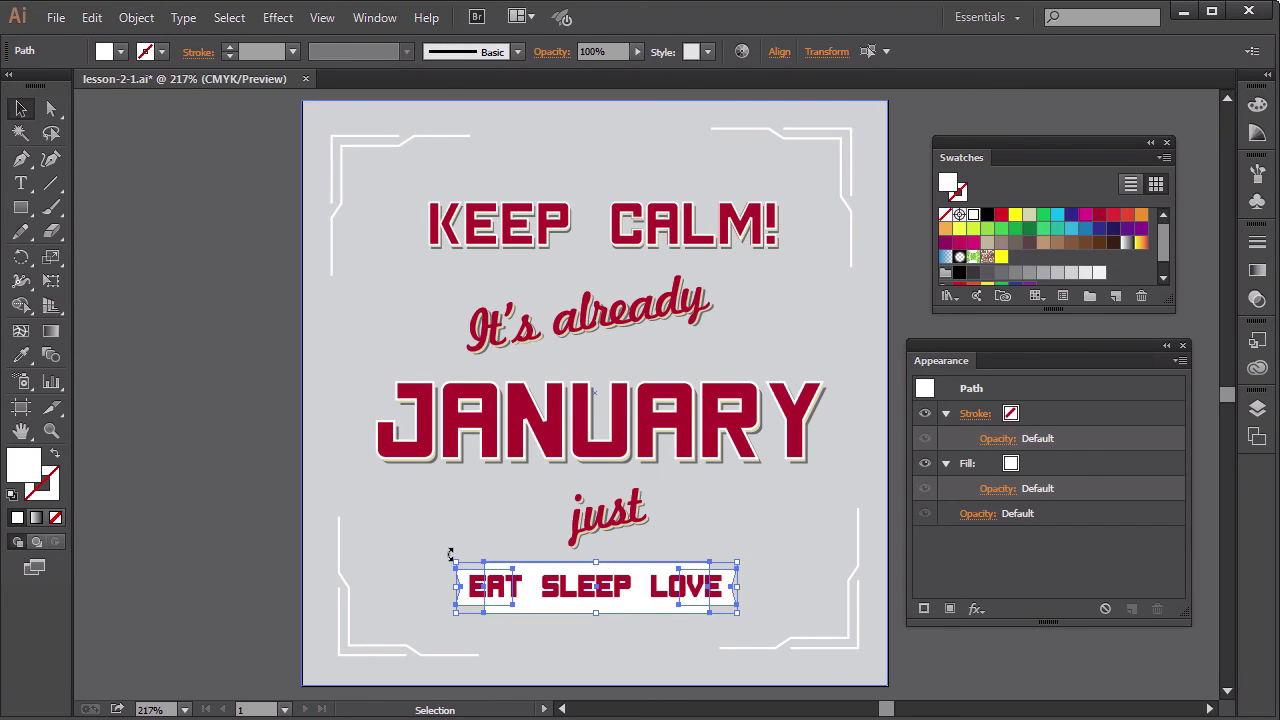
pyautogui.press('Up')
pyautogui.press('Left')
pyautogui.press('Down')
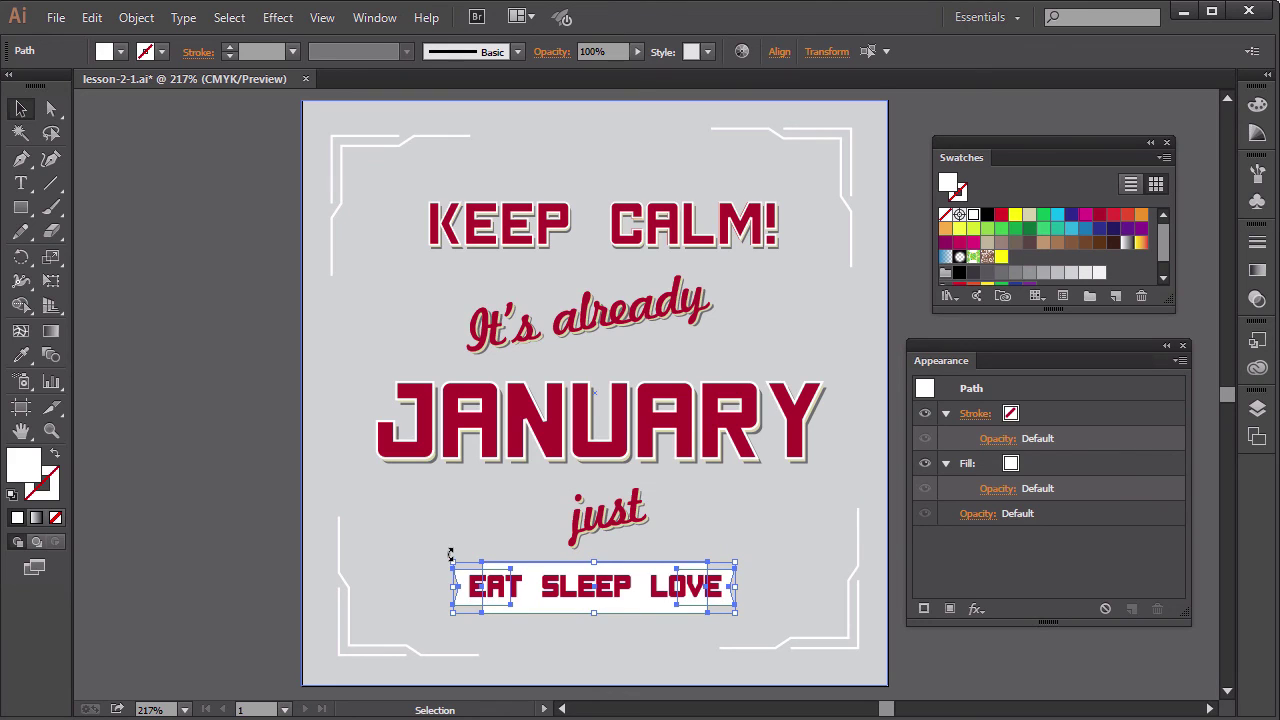
pyautogui.click(213, 375)
pyautogui.moveTo(798, 426); pyautogui.dragTo(752, 422)
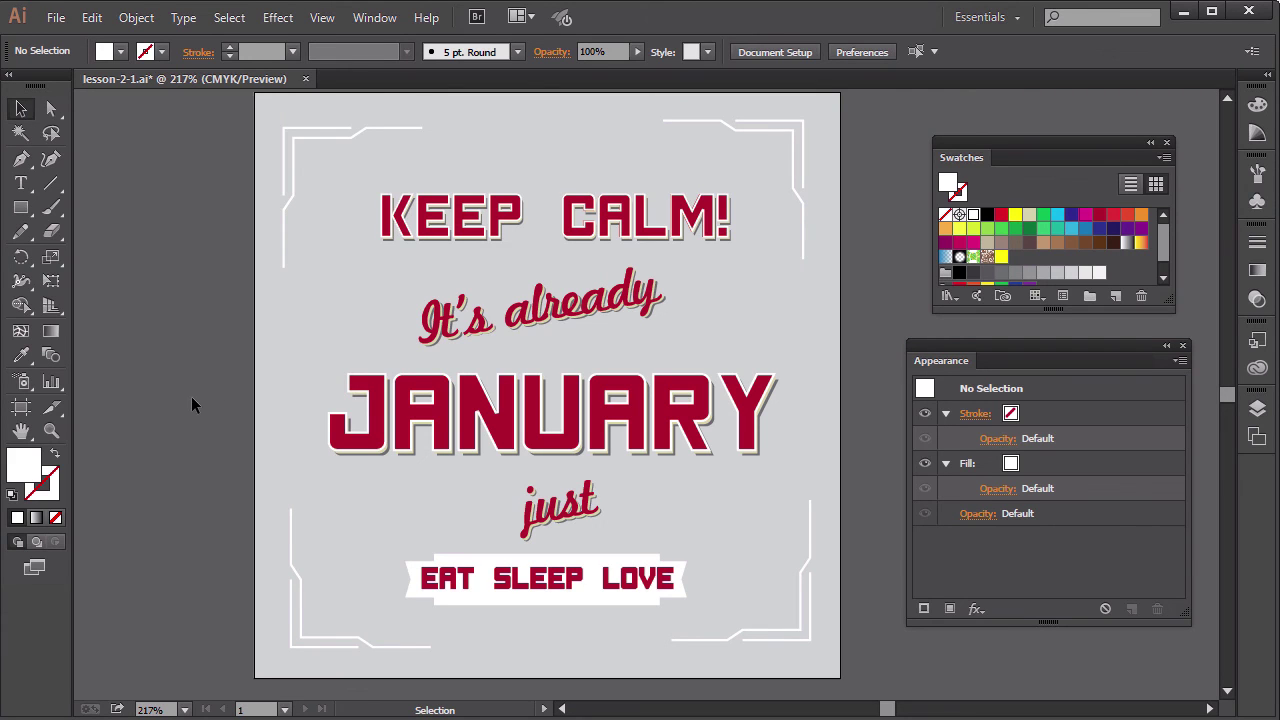
pyautogui.doubleClick(420, 220)
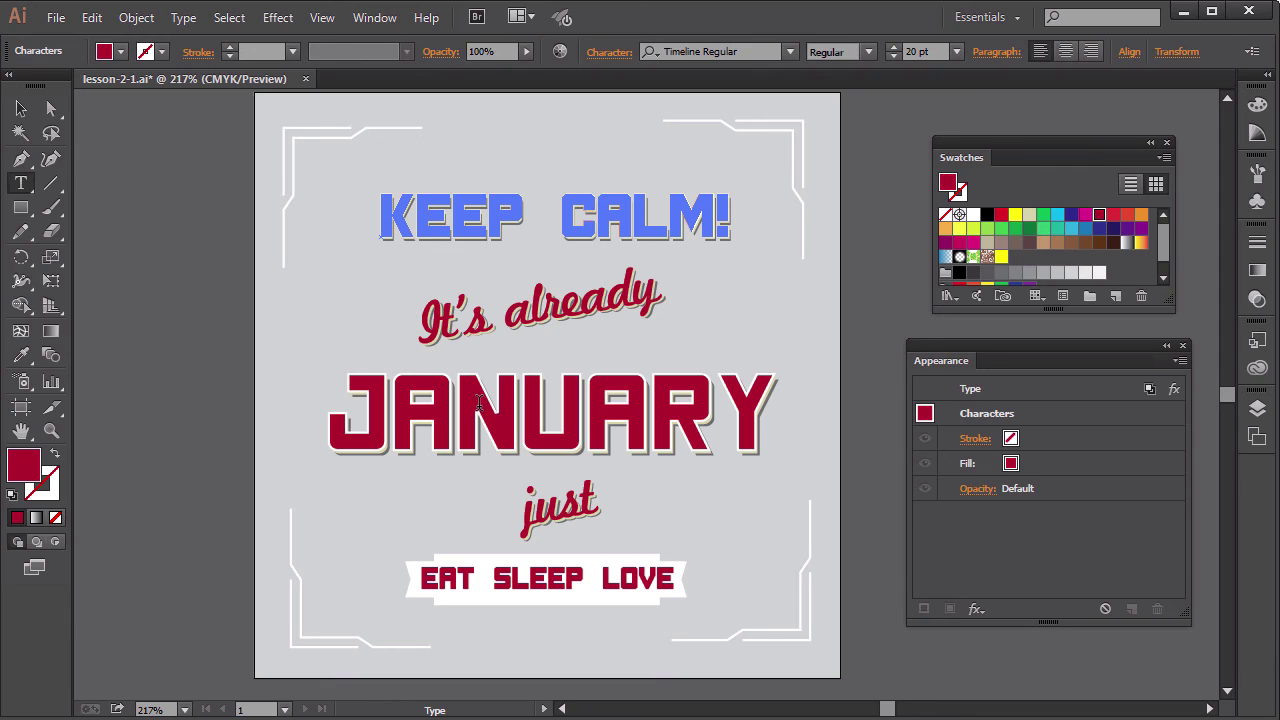
pyautogui.click(21, 108)
pyautogui.click(338, 277)
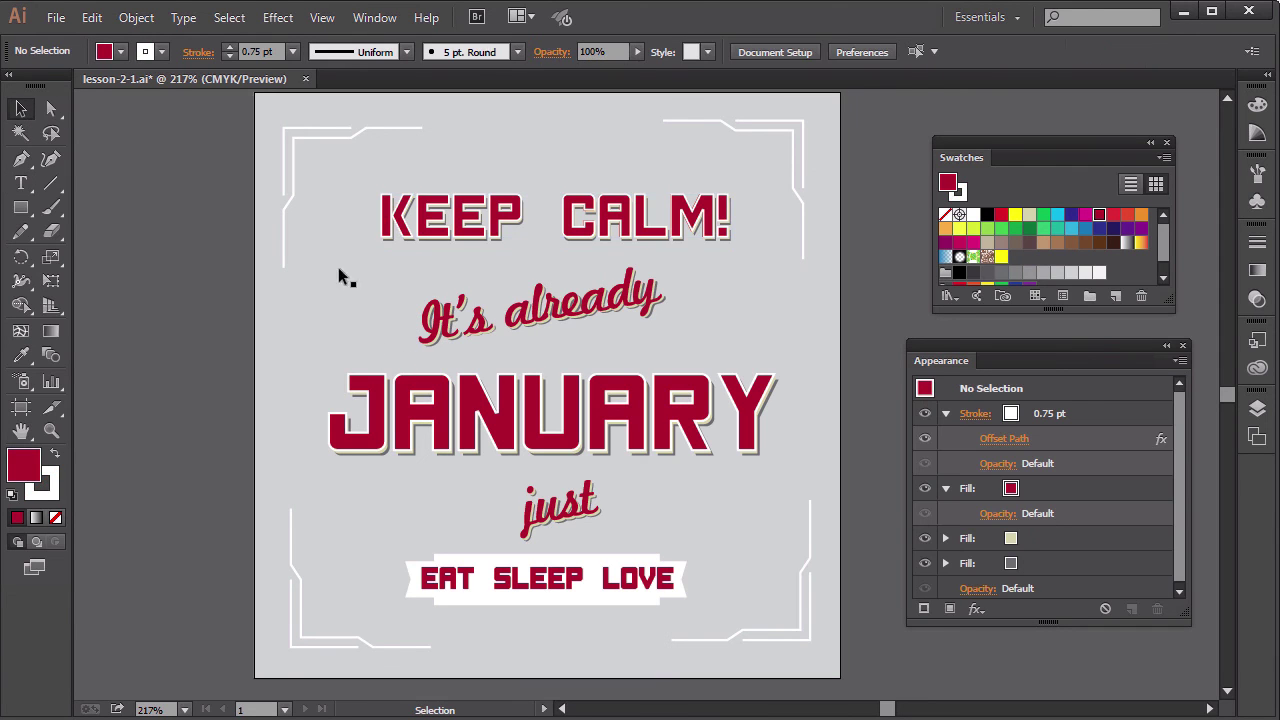